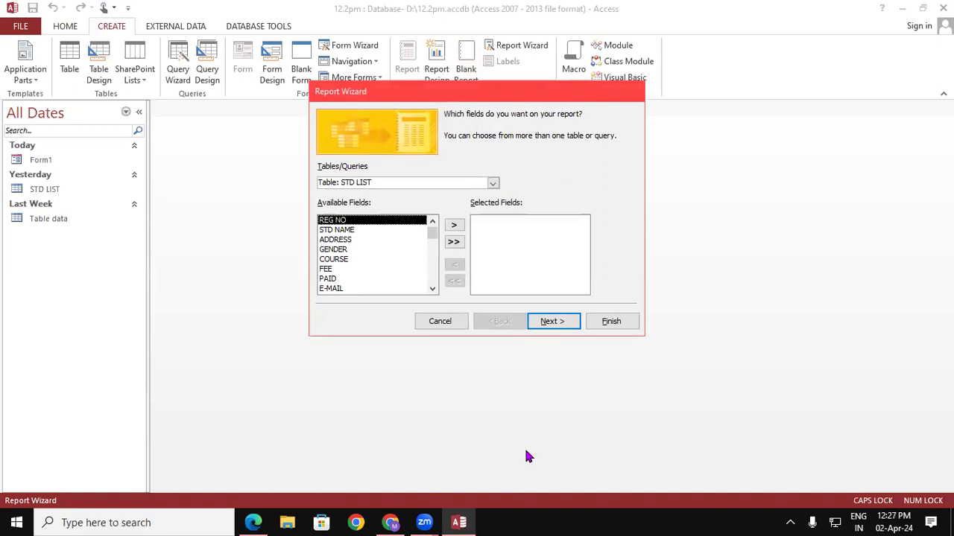
Check the report instructions in the MS Access.pdf notes in Edge, and choose the STD LIST table as the report's source in Access.
left_click(252, 522)
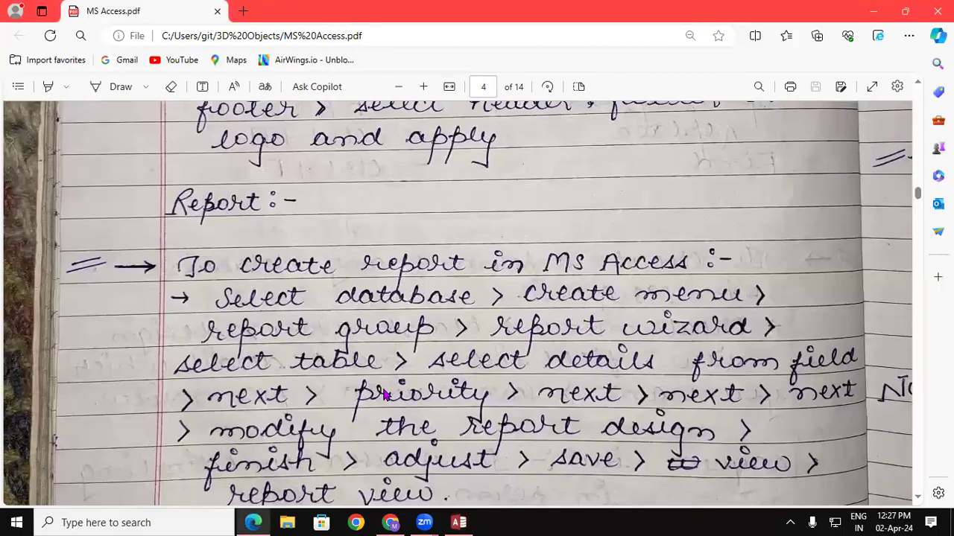
mouse_move(456, 522)
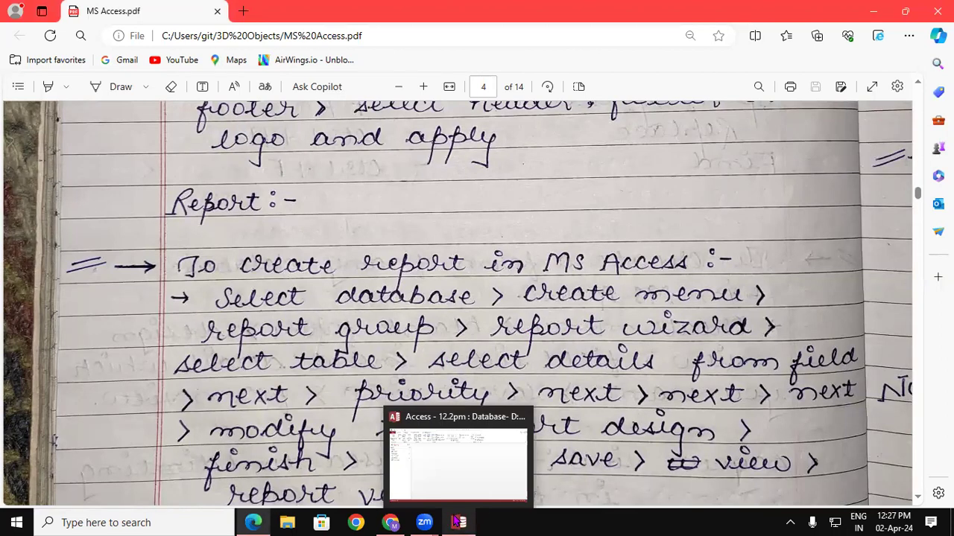
left_click(456, 522)
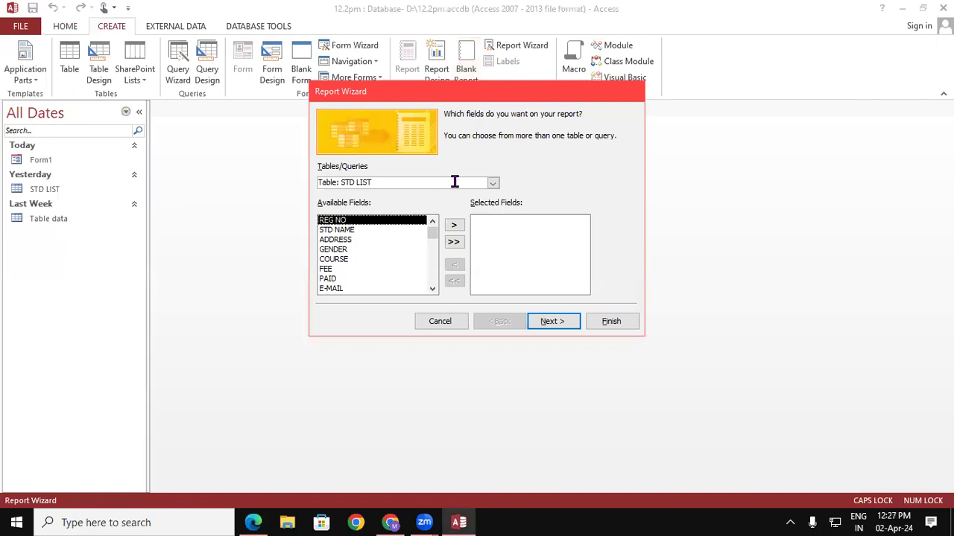
left_click(493, 183)
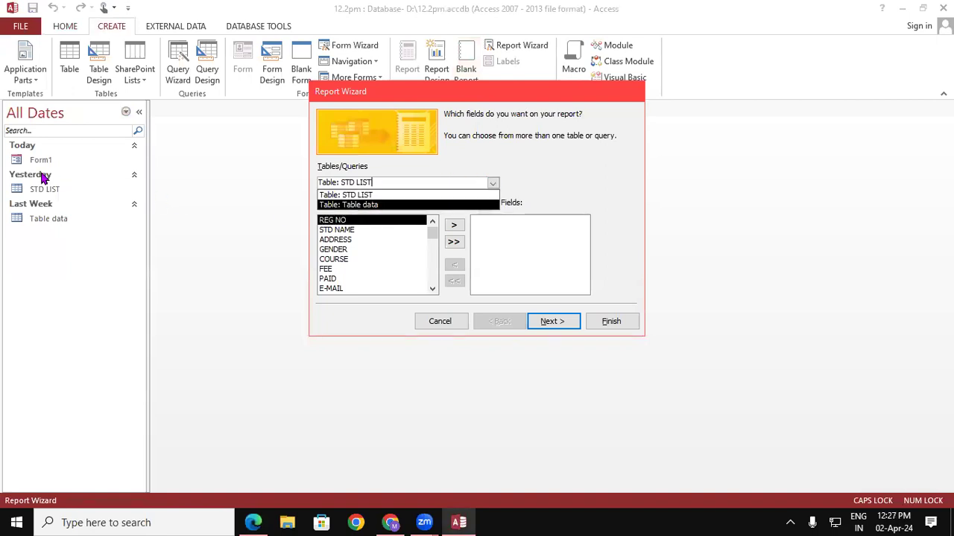
left_click(365, 196)
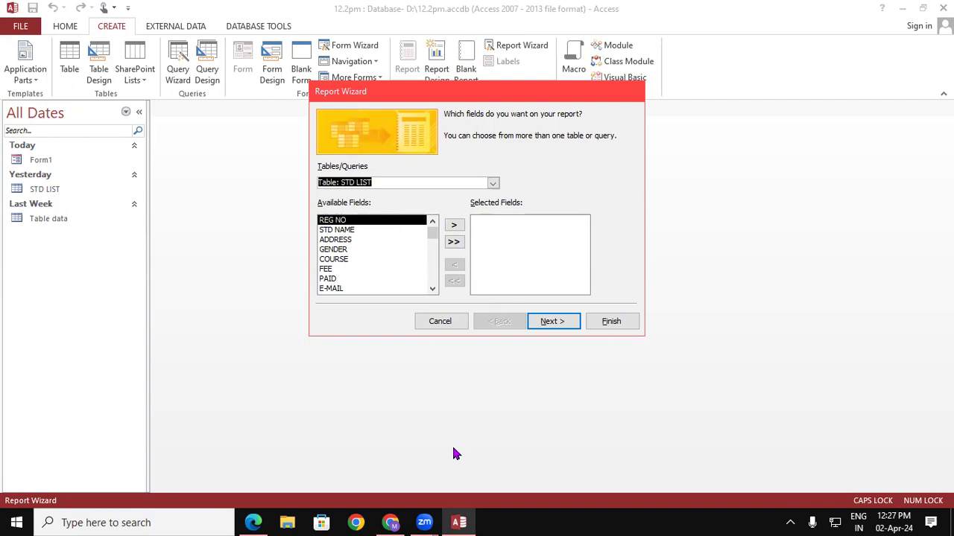
left_click(253, 522)
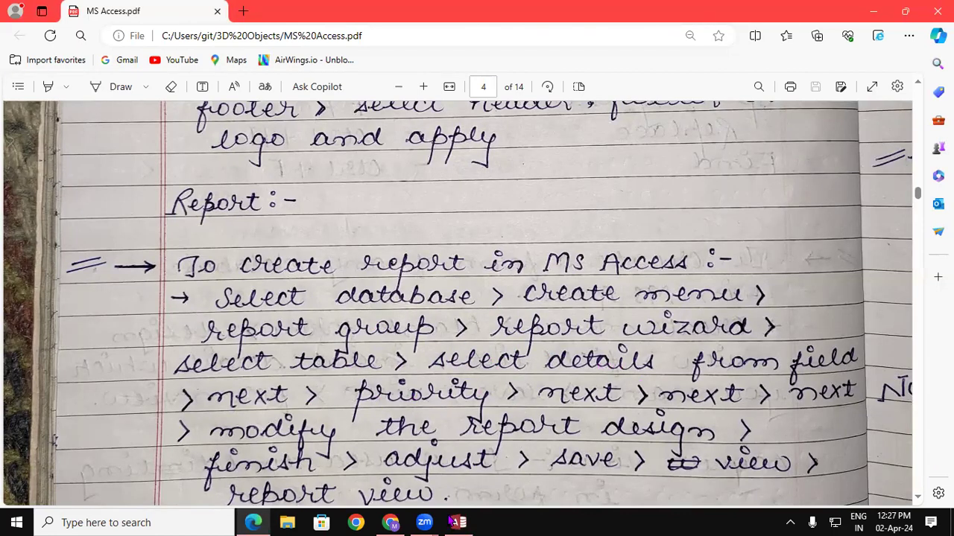
left_click(455, 522)
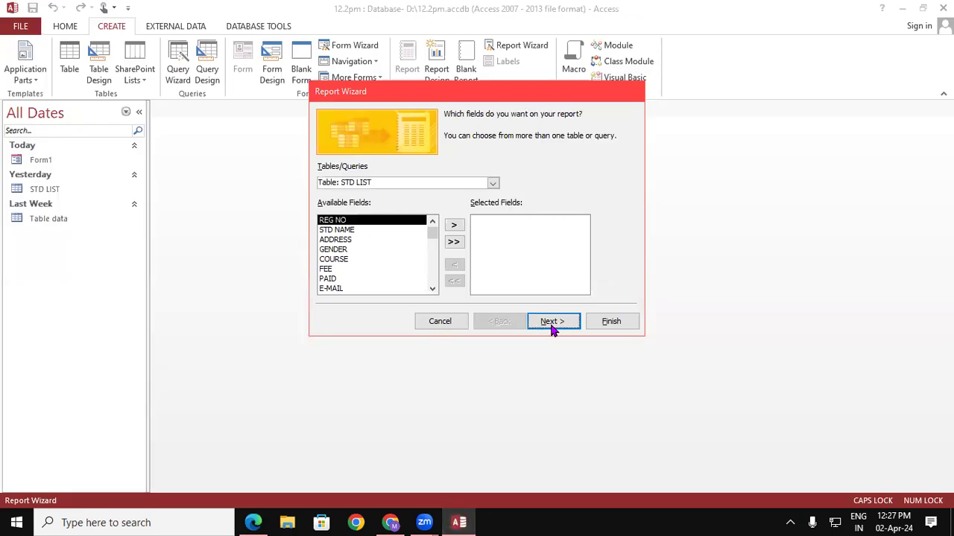
Add the REG NO, STD NAME, ADDRESS, COURSE and PHOTO fields to the report and continue to the grouping options.
left_click(456, 226)
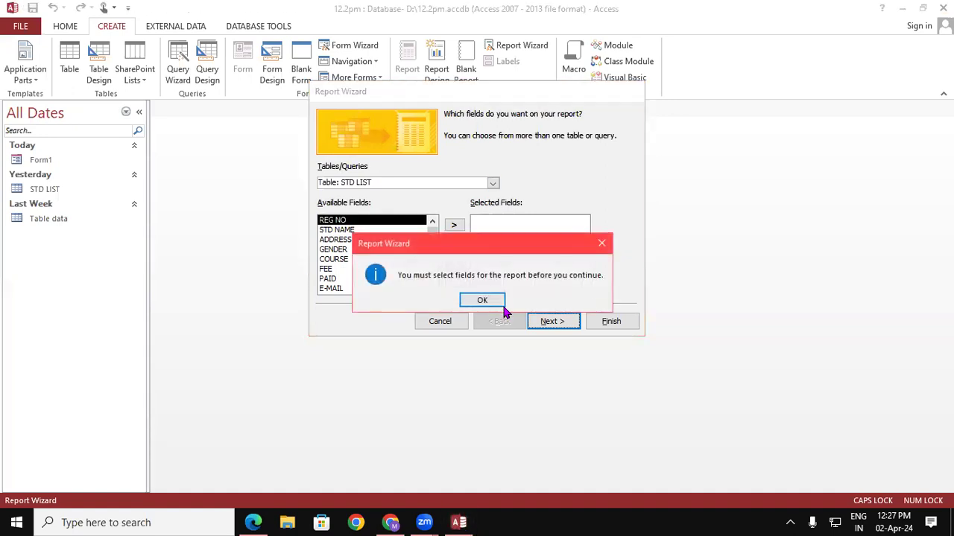
left_click(488, 301)
left_click(455, 225)
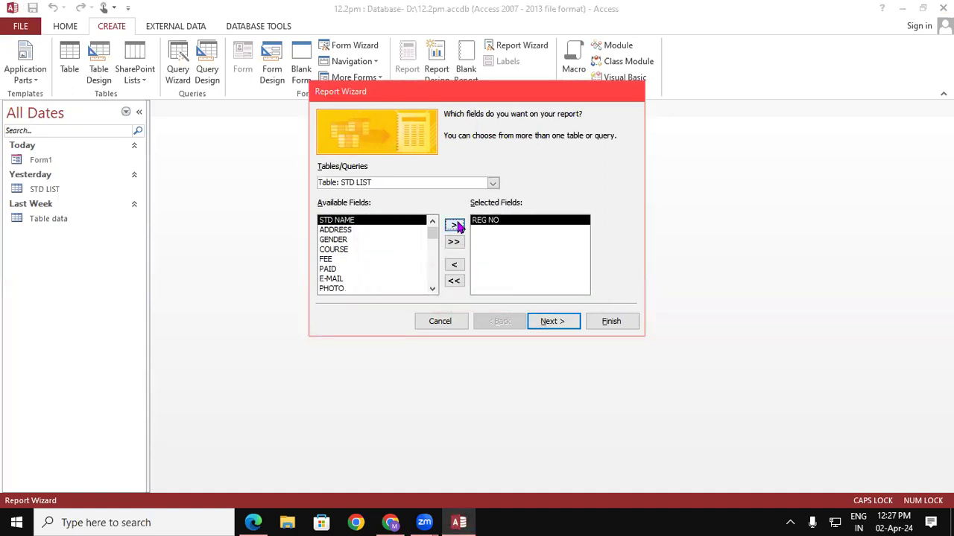
left_click(452, 226)
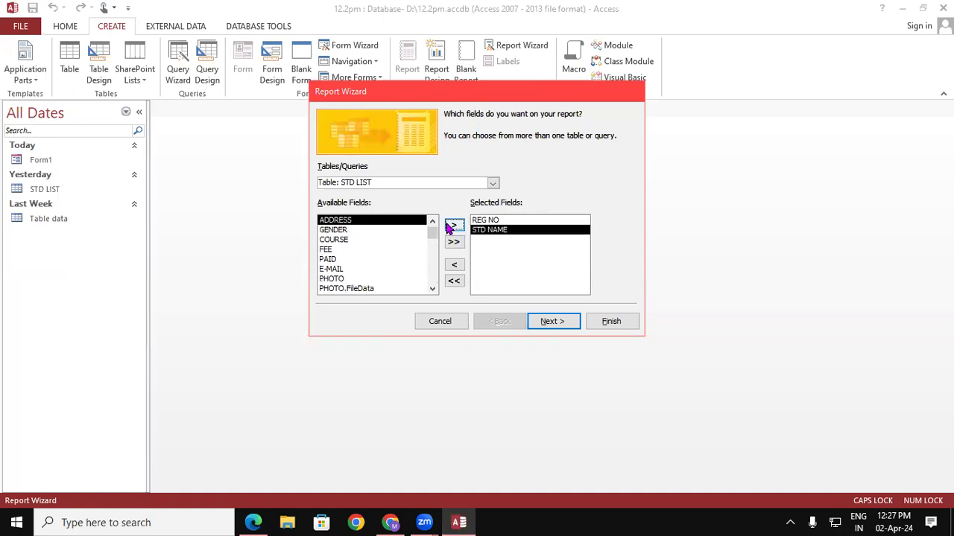
left_click(450, 227)
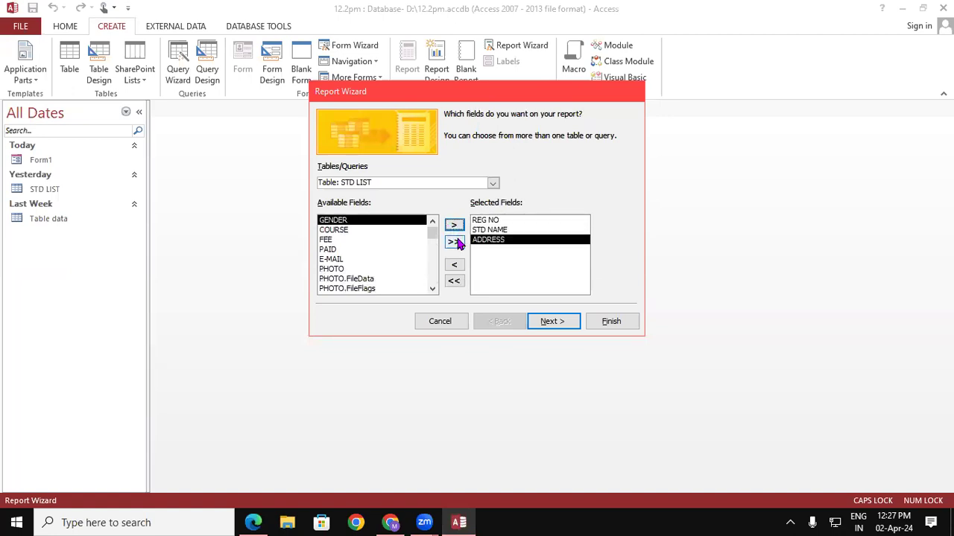
left_click(347, 231)
left_click(453, 226)
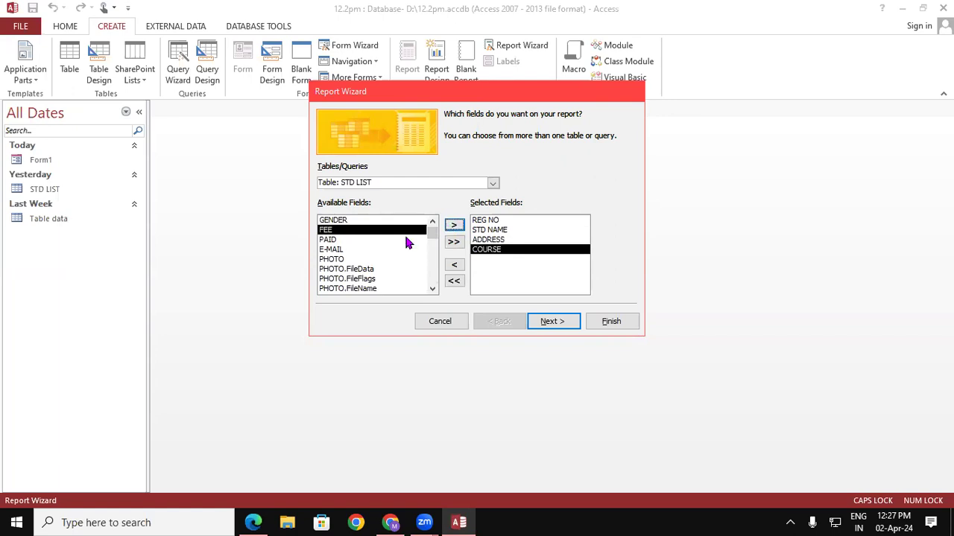
left_click(339, 261)
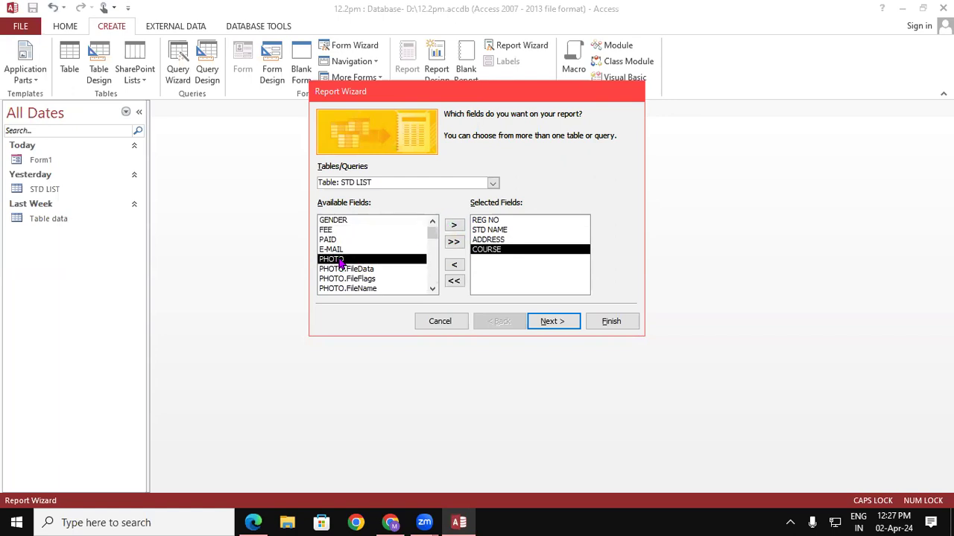
left_click(452, 226)
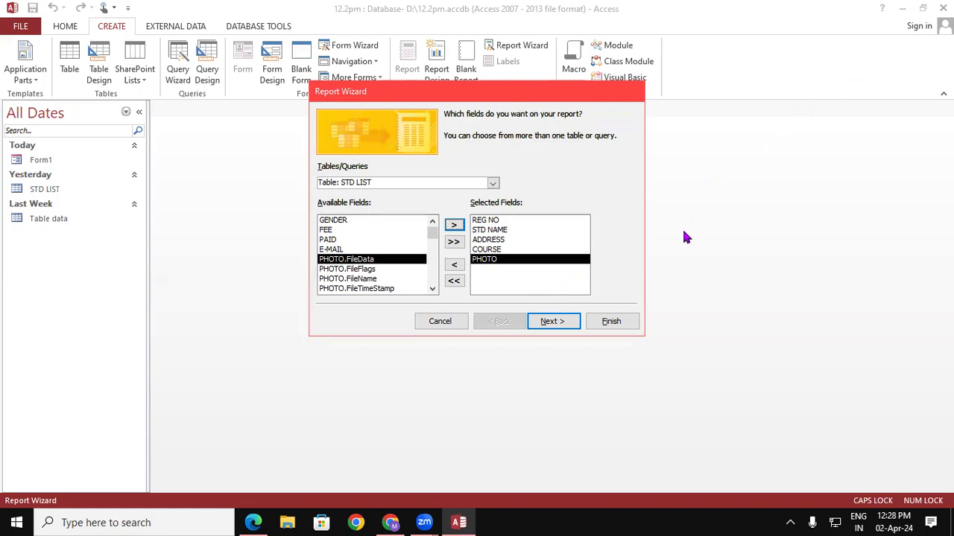
left_click(553, 321)
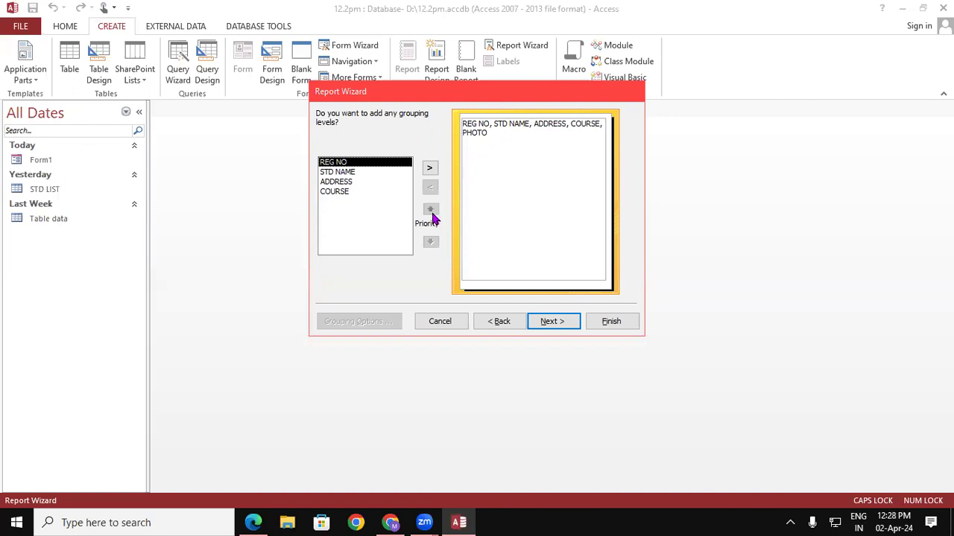
Group the report by REG NO and finish it for preview, keeping the Stepped layout, Portrait orientation and the title STD LIST.
left_click(431, 172)
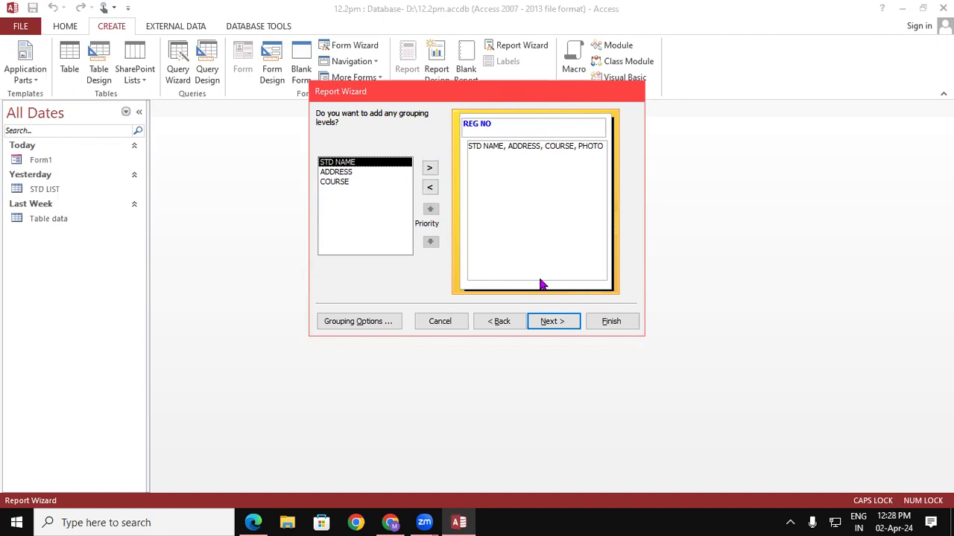
left_click(552, 320)
left_click(554, 322)
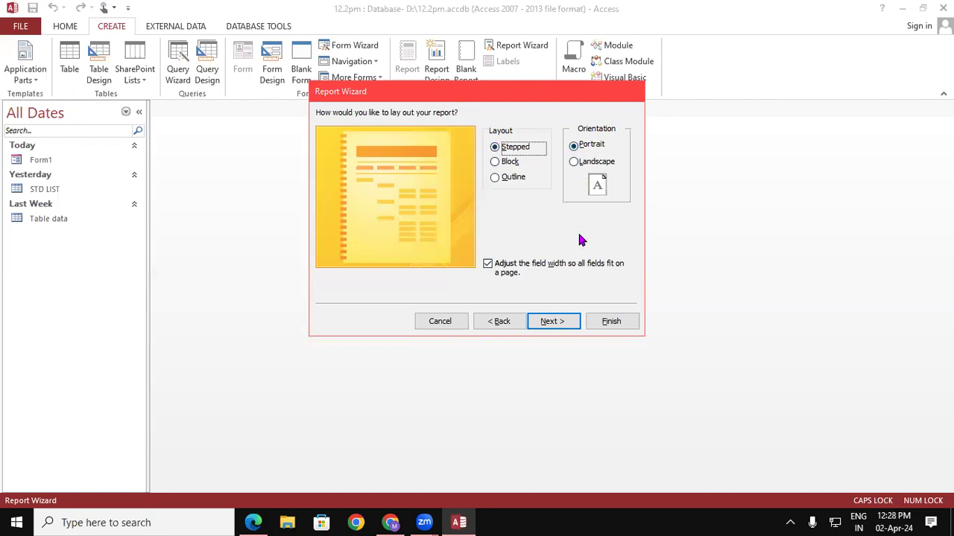
left_click(564, 321)
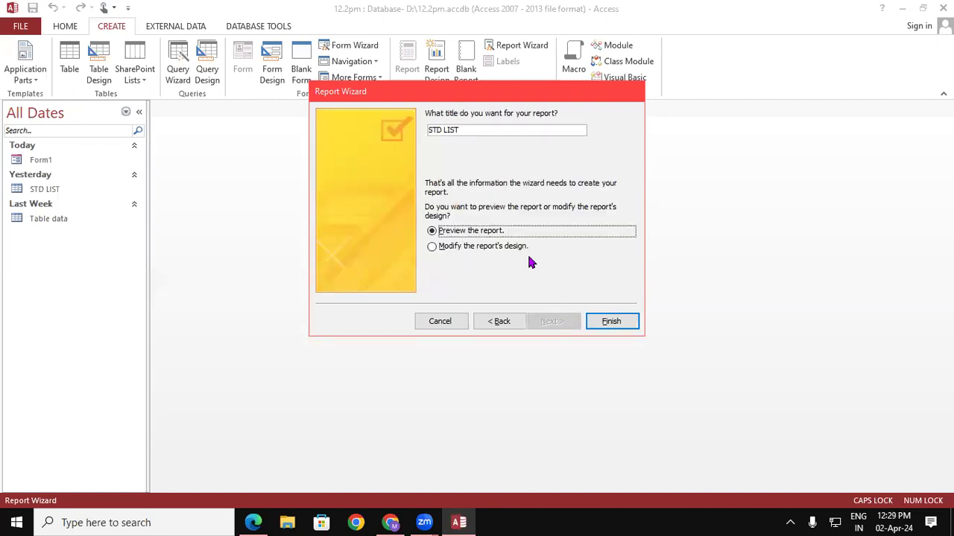
left_click(611, 320)
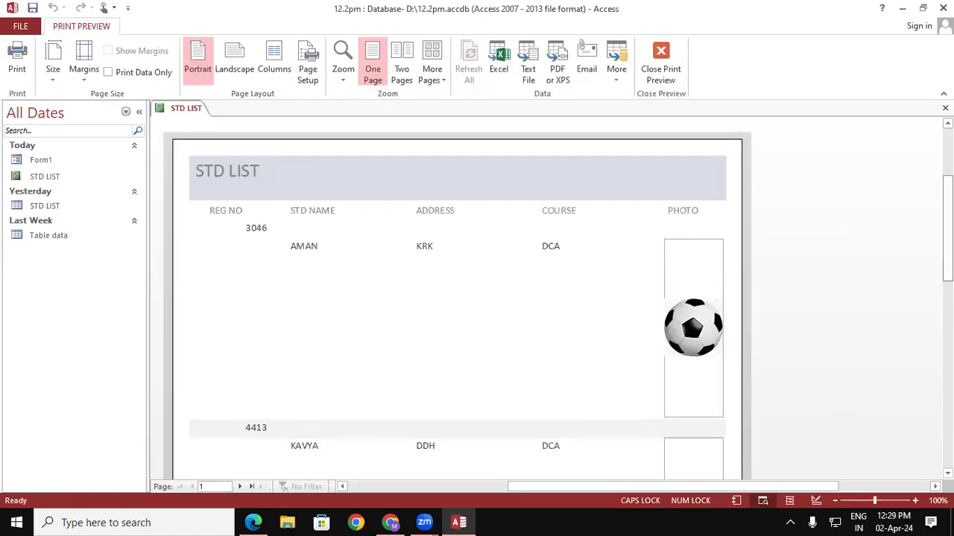
Examine the student records and photos on the first page of the STD LIST report, both enlarged and as a whole page.
scroll(947, 228, "up", 3)
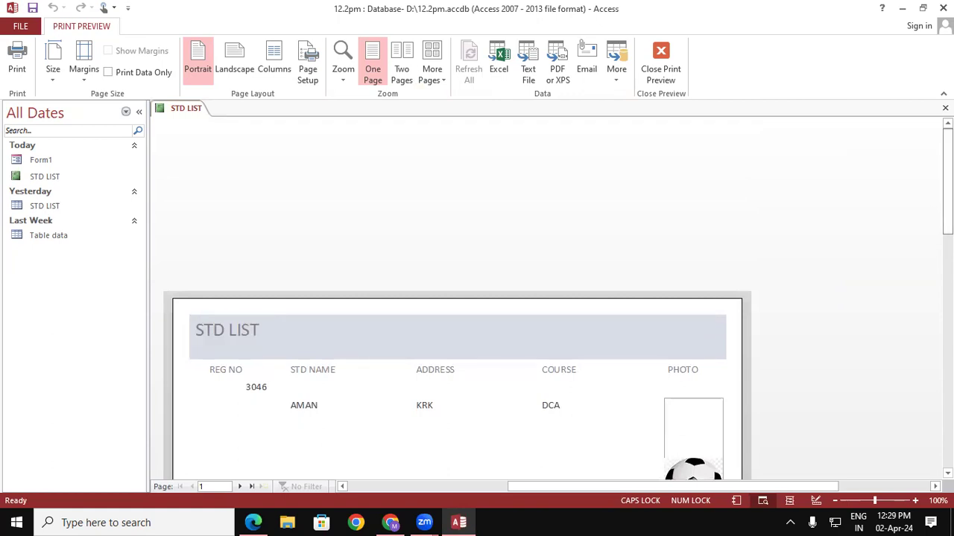
scroll(457, 320, "down", 2)
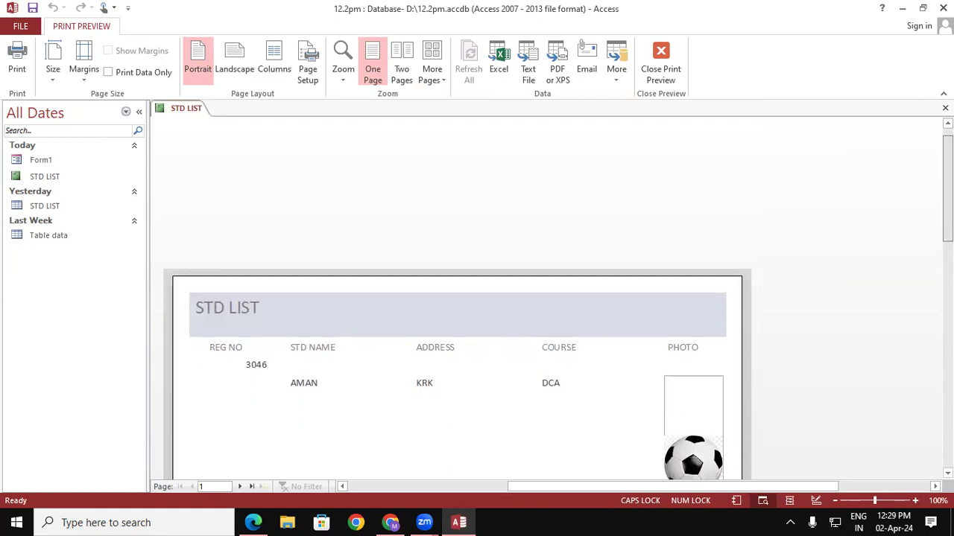
scroll(457, 321, "down", 4)
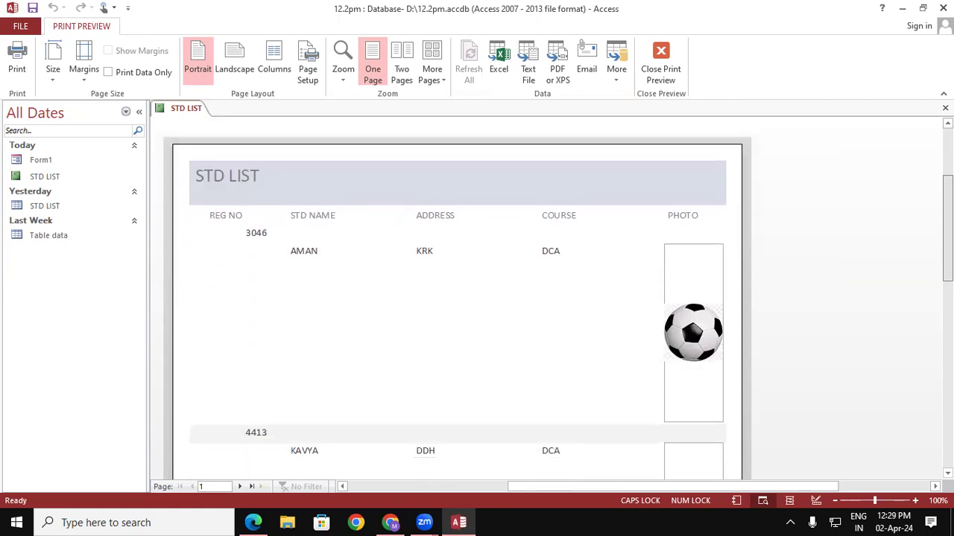
scroll(456, 320, "down", 8)
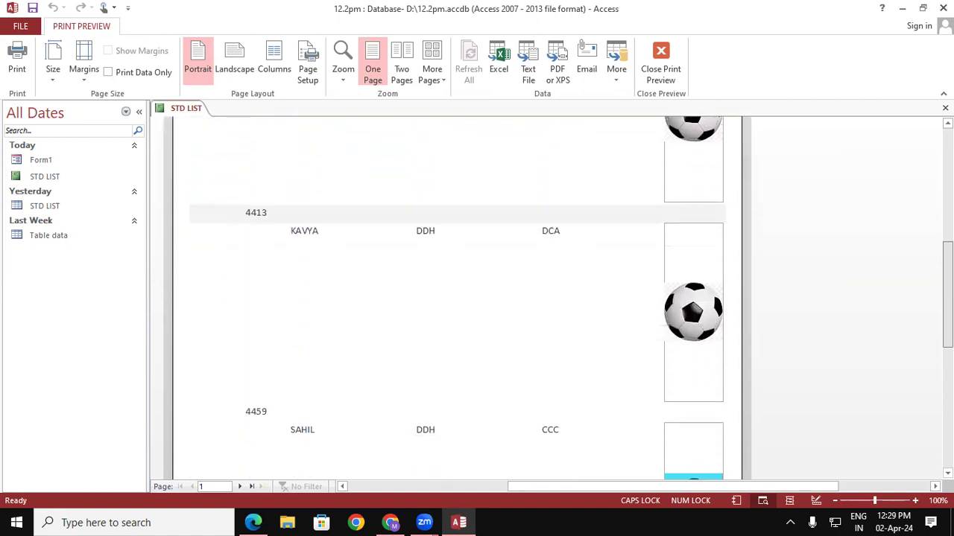
scroll(457, 320, "down", 3)
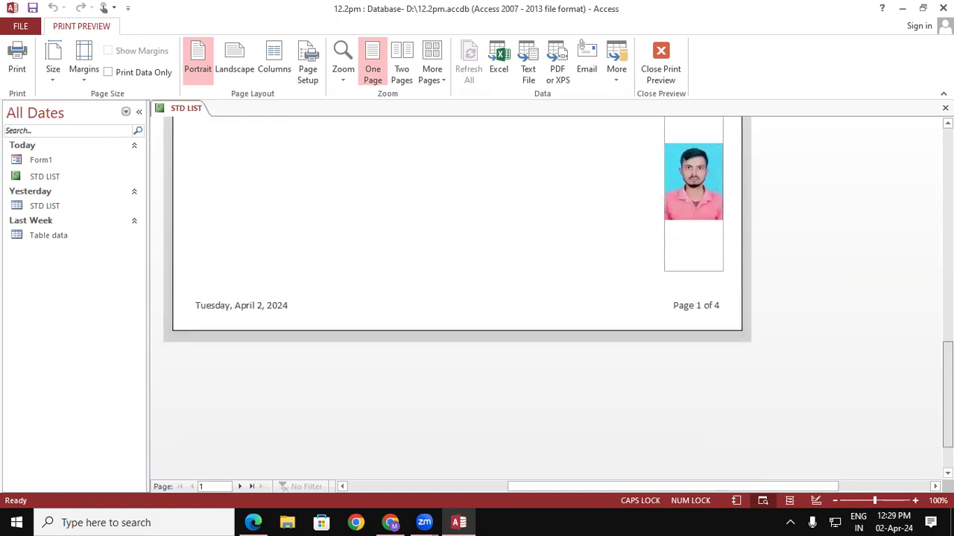
scroll(456, 321, "up", 15)
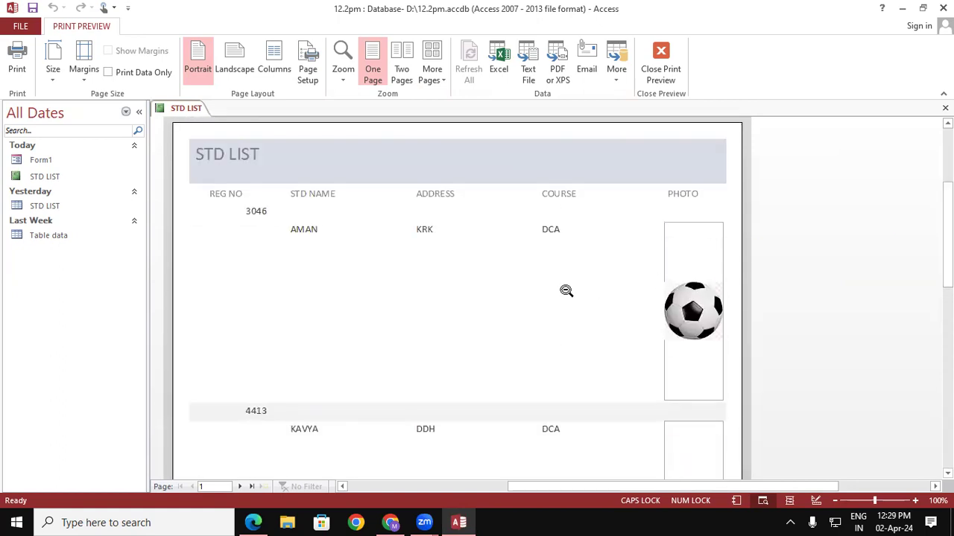
left_click(550, 286)
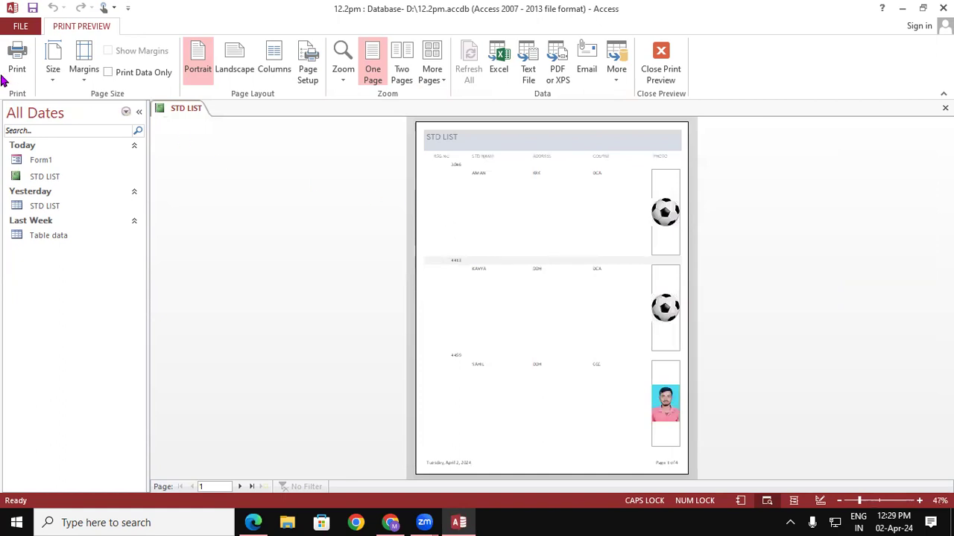
left_click(523, 235)
left_click(523, 235)
left_click(543, 235)
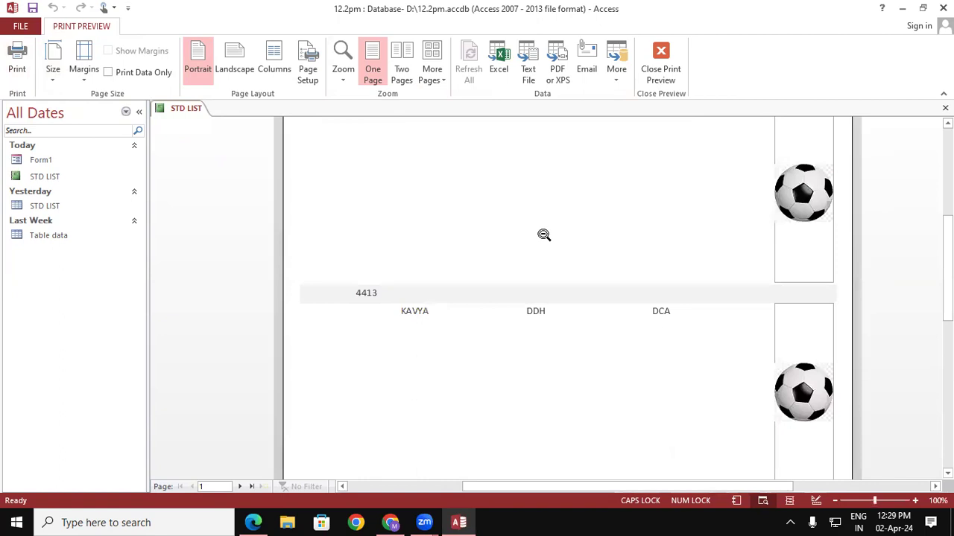
Preview the report two pages at a time, followed by four pages at a time.
left_click(401, 62)
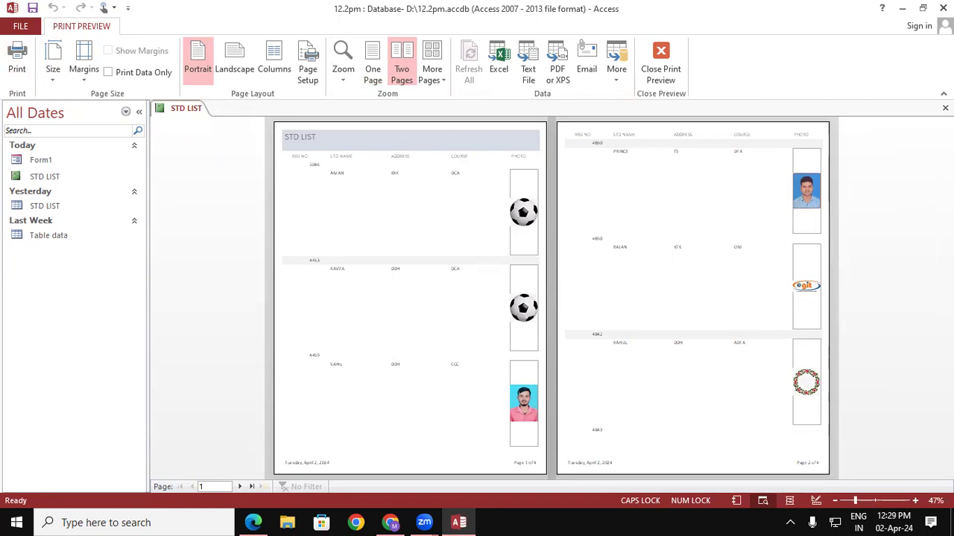
left_click(436, 73)
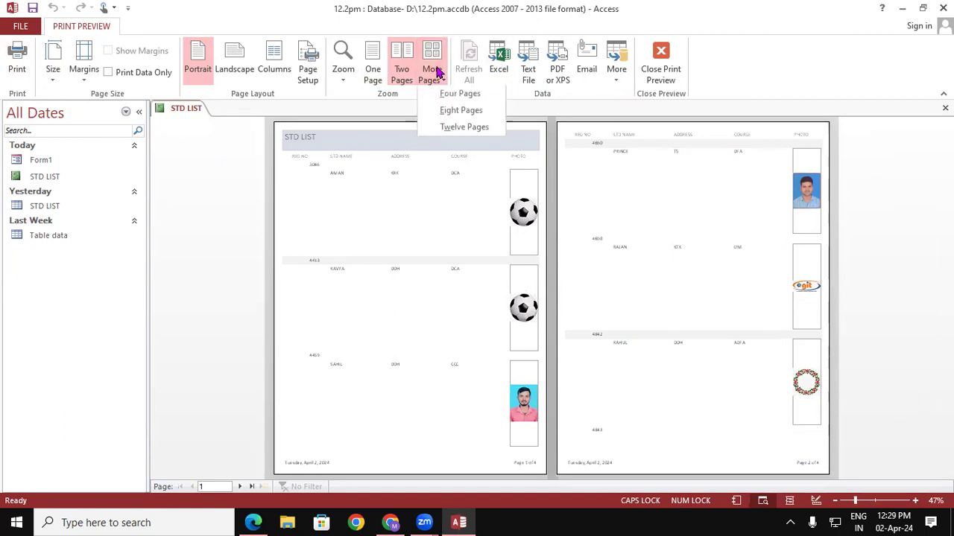
left_click(460, 99)
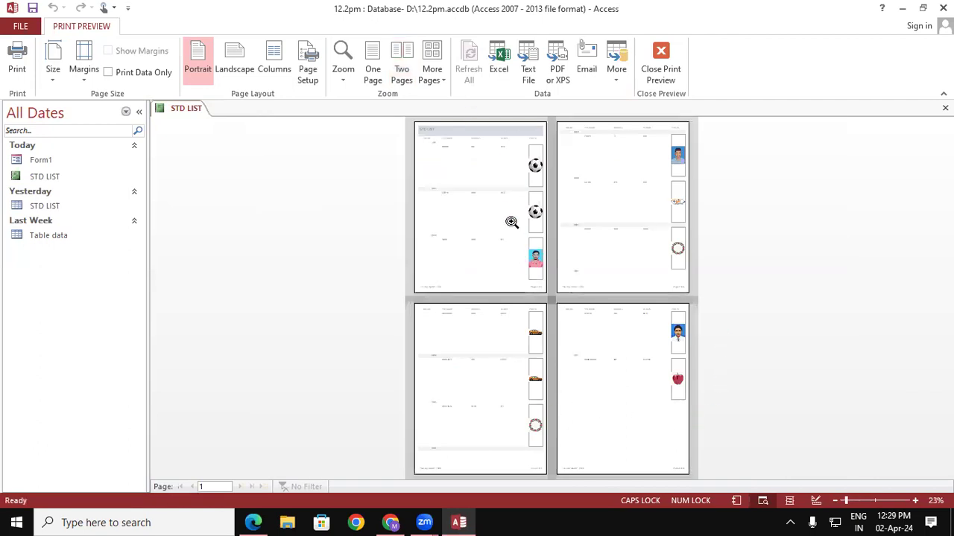
left_click(505, 210)
left_click(511, 208)
View the records in the STD LIST table, and return to the STD LIST report in a one-page preview at 100% zoom.
double_click(62, 209)
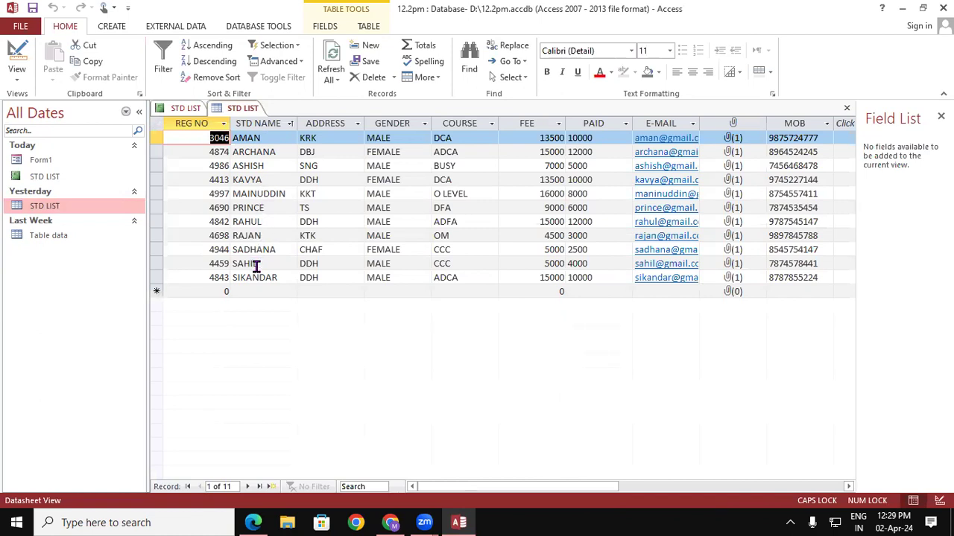
double_click(54, 182)
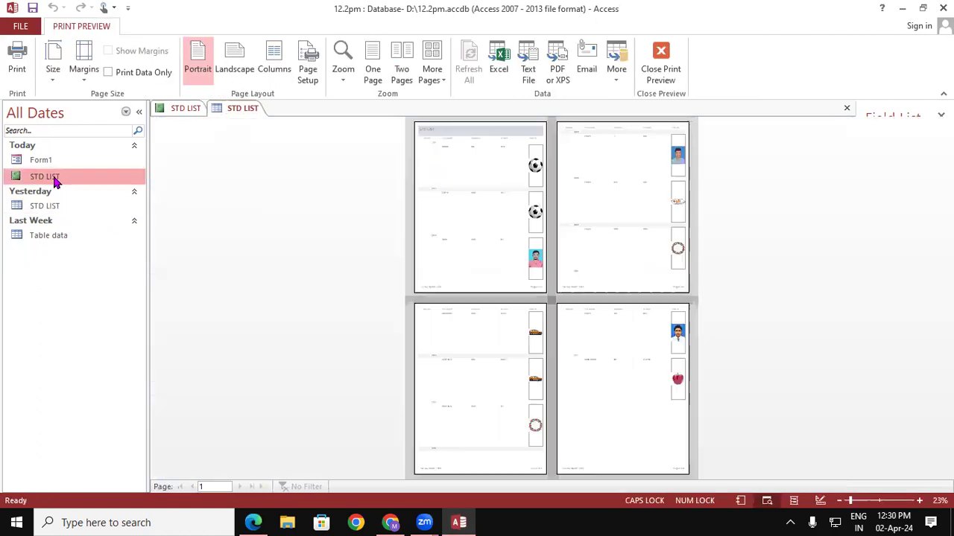
left_click(474, 236)
scroll(849, 193, "up", 5)
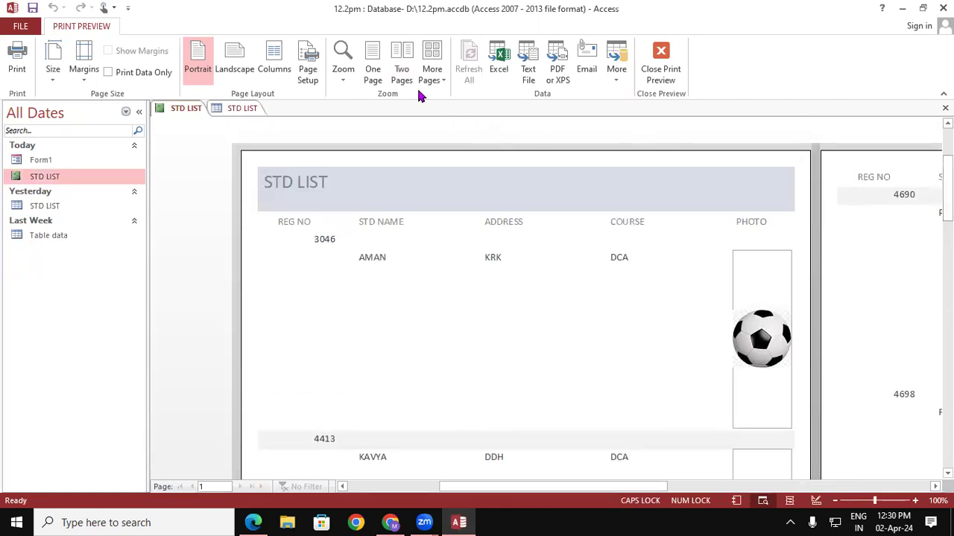
left_click(374, 69)
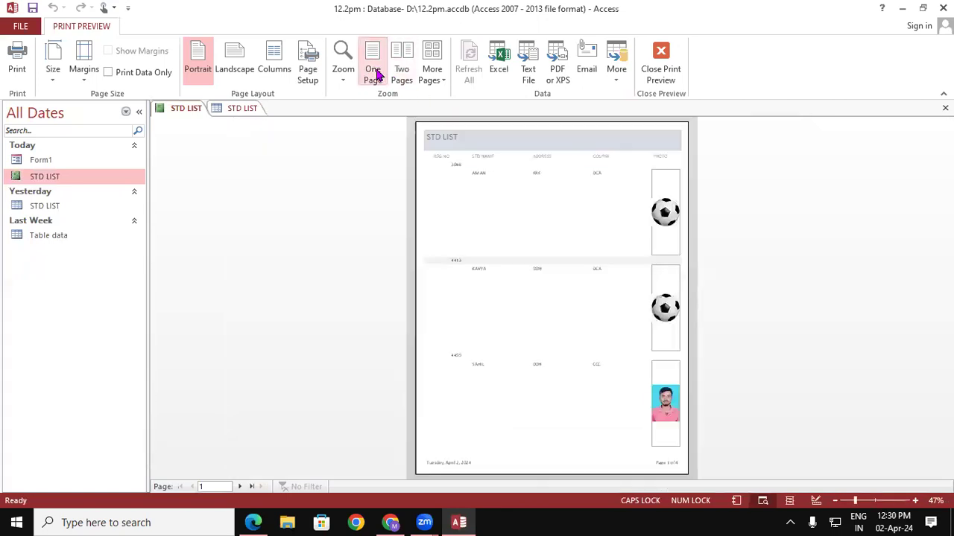
left_click(620, 339)
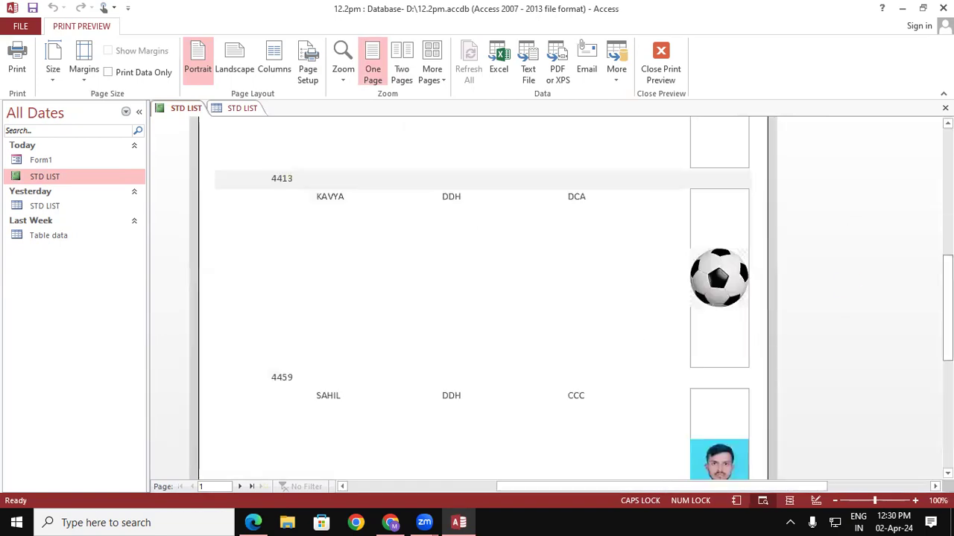
Check the top of the STD LIST report's first page and close the print preview to get to its design.
scroll(474, 482, "up", 5)
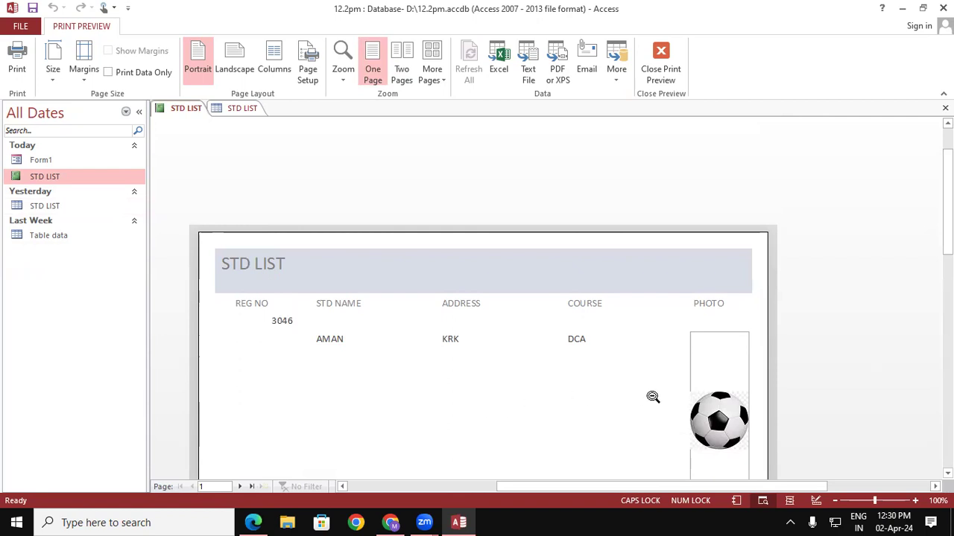
left_click(714, 379)
left_click(672, 216)
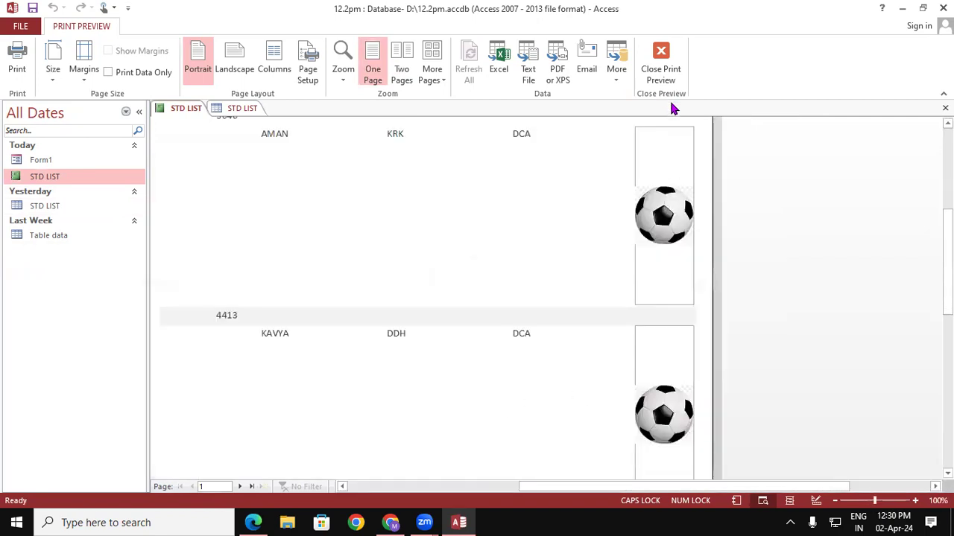
left_click(665, 74)
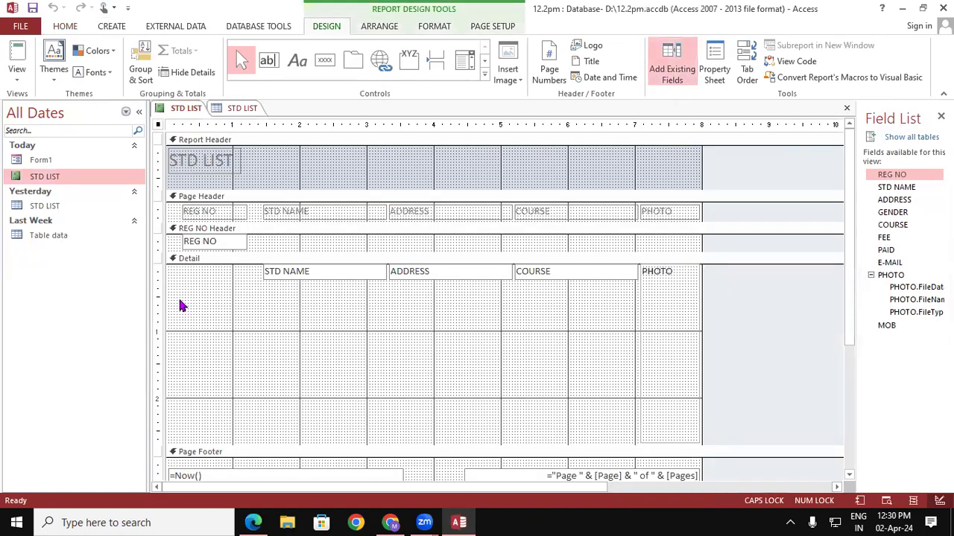
Shorten the PHOTO frame in the report's Detail section to about 0.9 inch high.
left_click(669, 213)
left_click(653, 275)
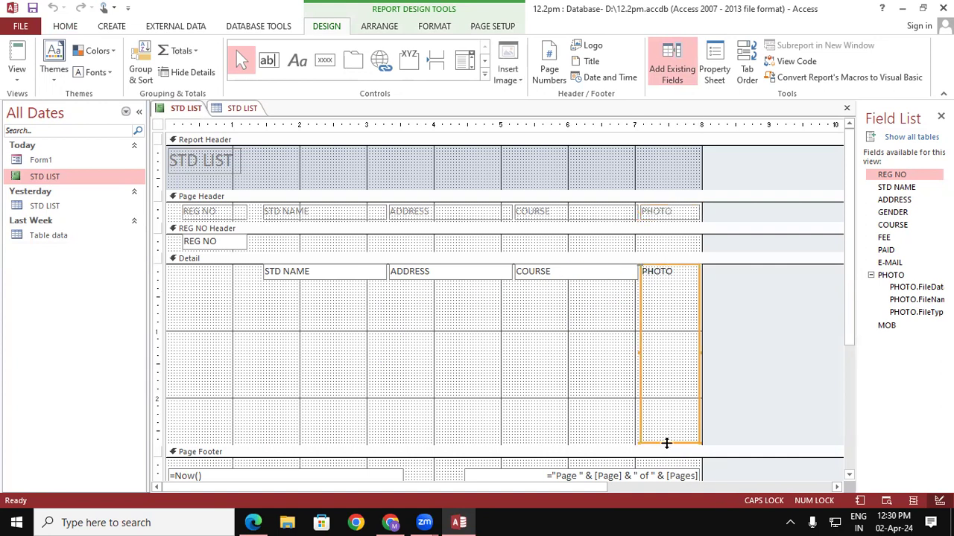
left_click_drag(671, 441, 664, 325)
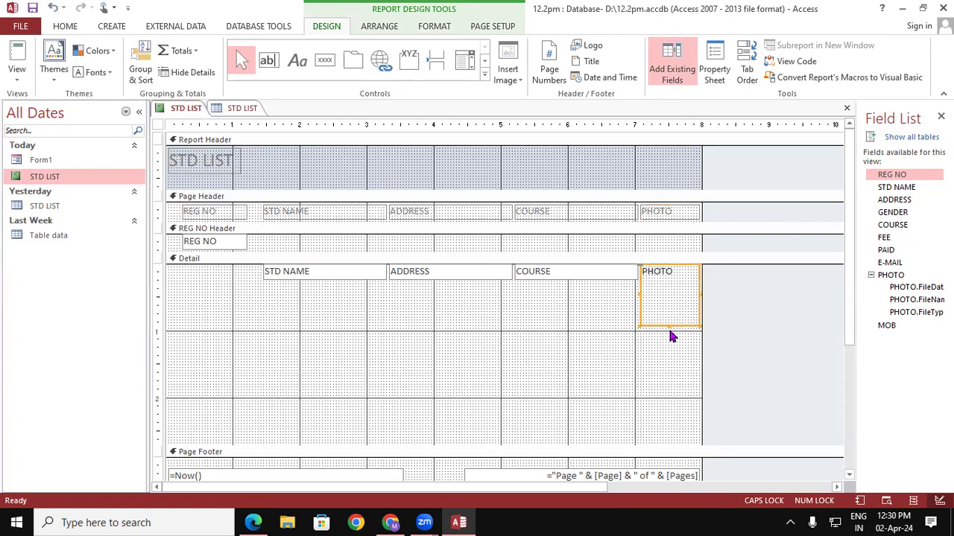
left_click_drag(858, 298, 783, 324)
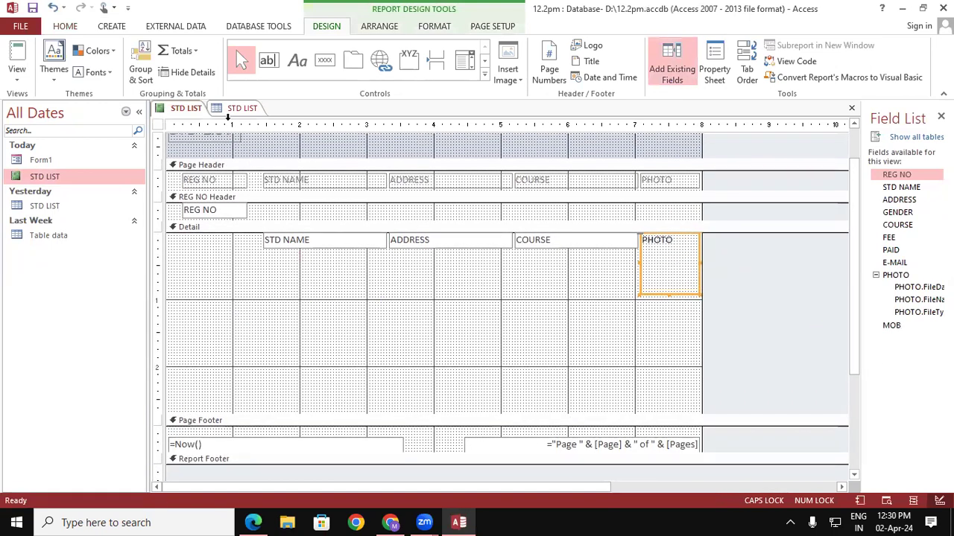
Show the report in Report View and examine the photo sizes and spacing of all student records.
left_click(18, 80)
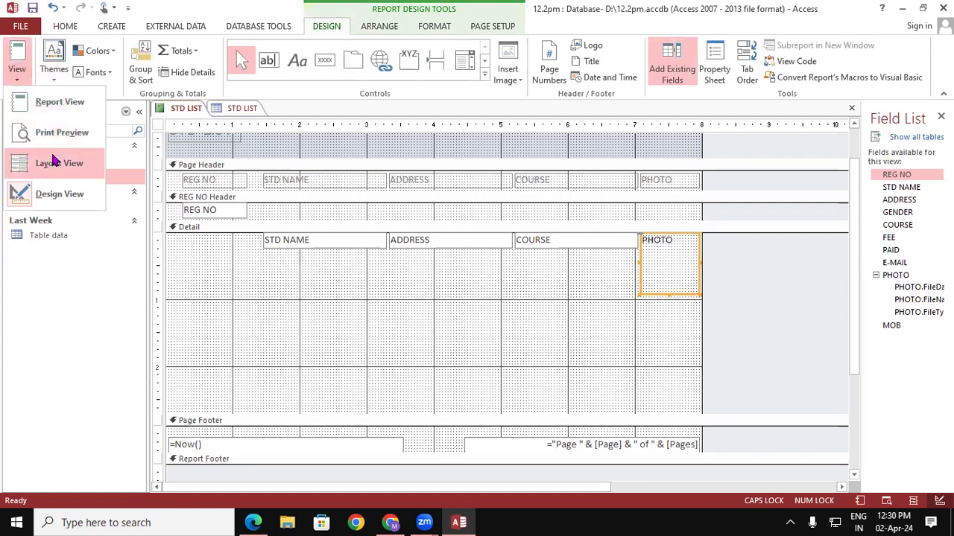
left_click(54, 102)
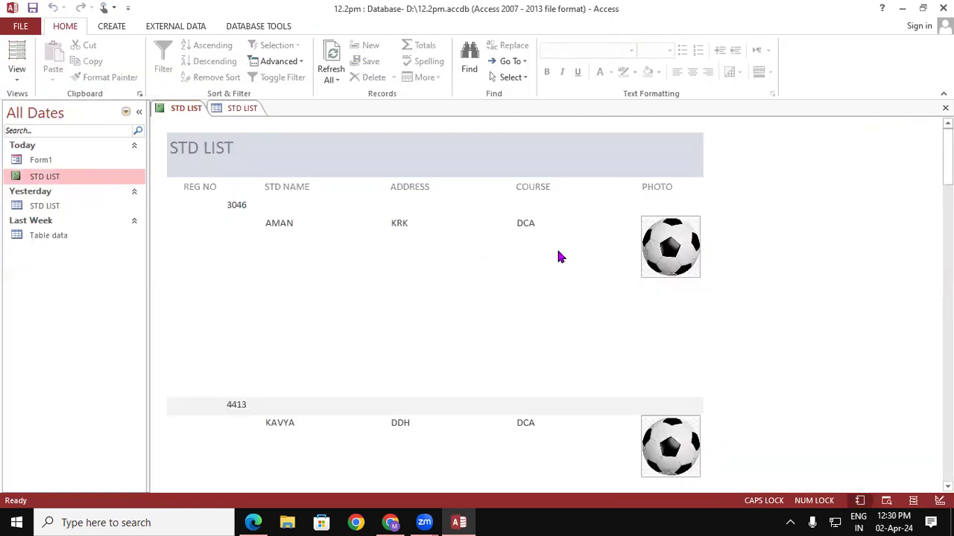
scroll(692, 249, "down", 1)
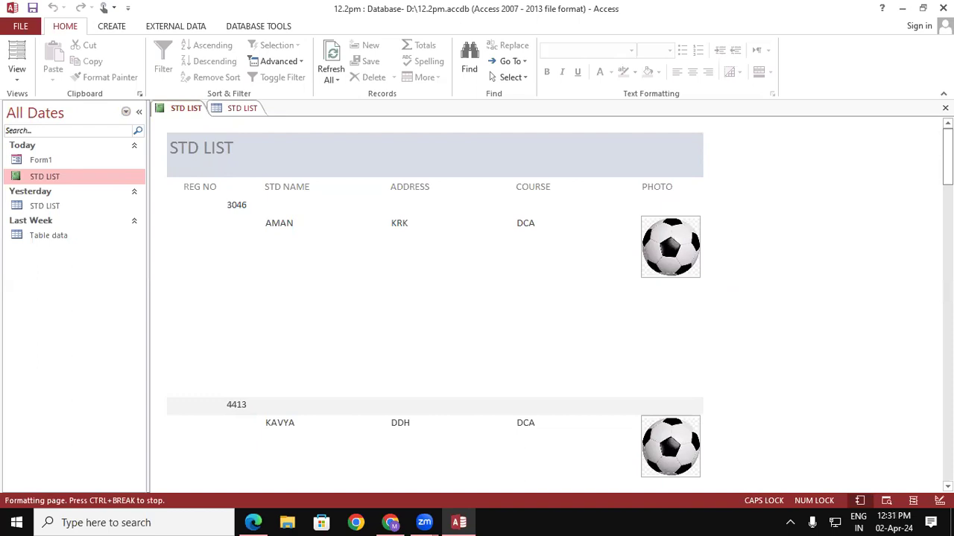
scroll(692, 249, "down", 6)
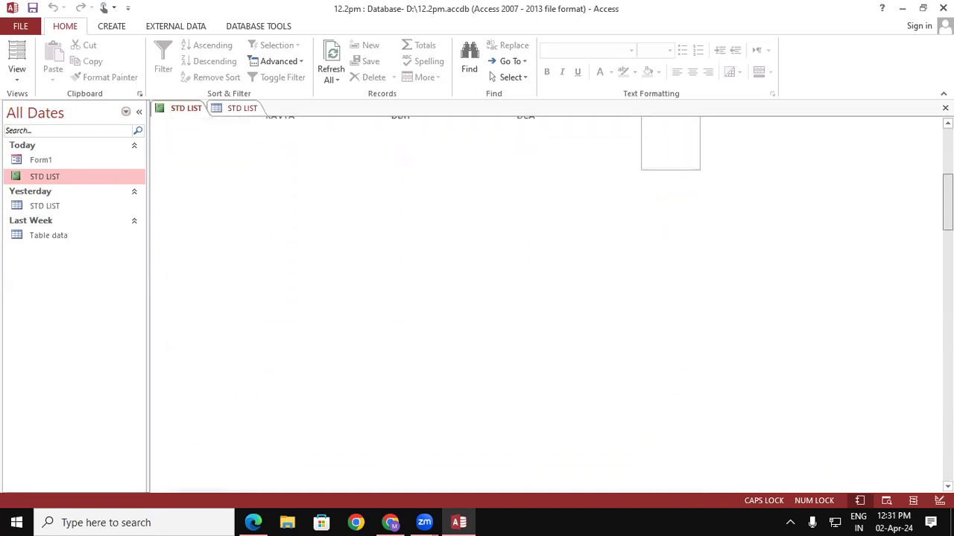
scroll(551, 304, "down", 8)
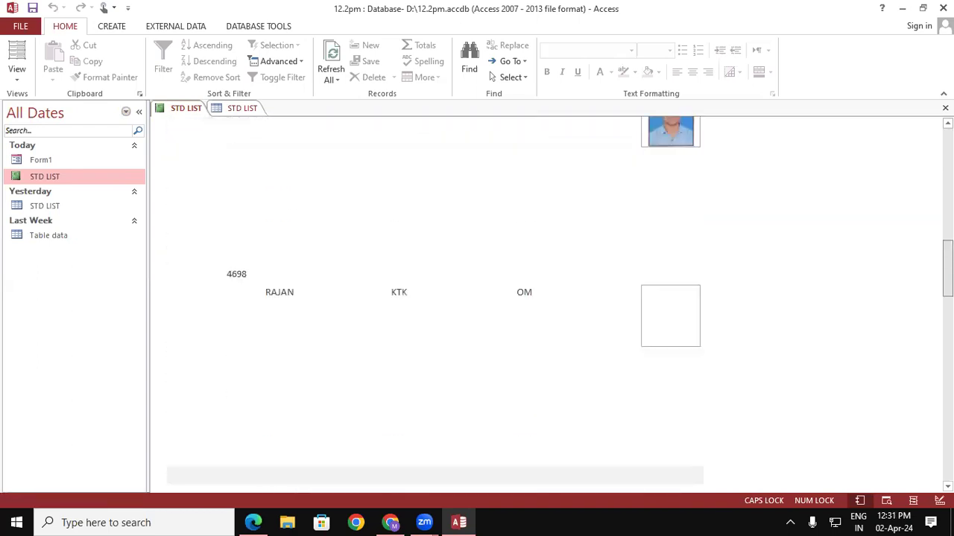
scroll(551, 304, "down", 3)
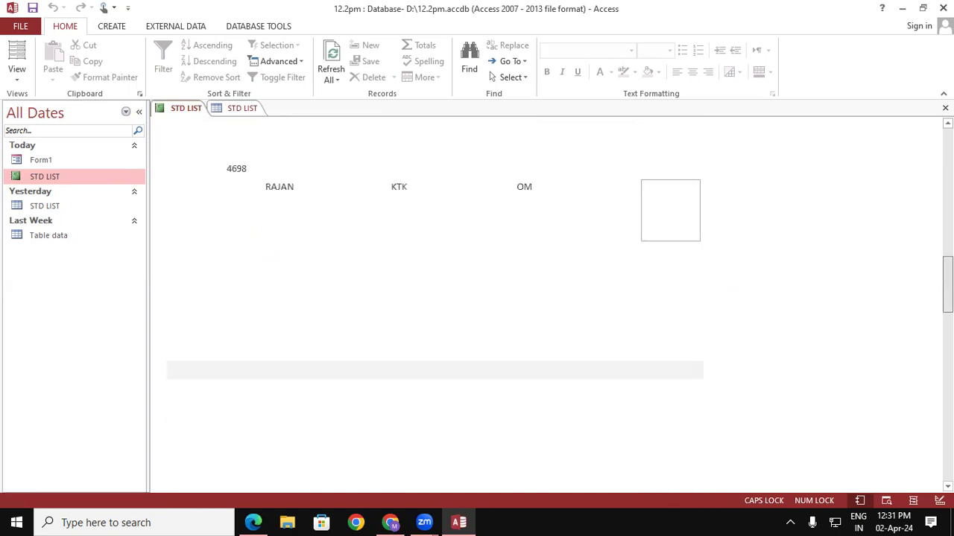
scroll(552, 304, "down", 6)
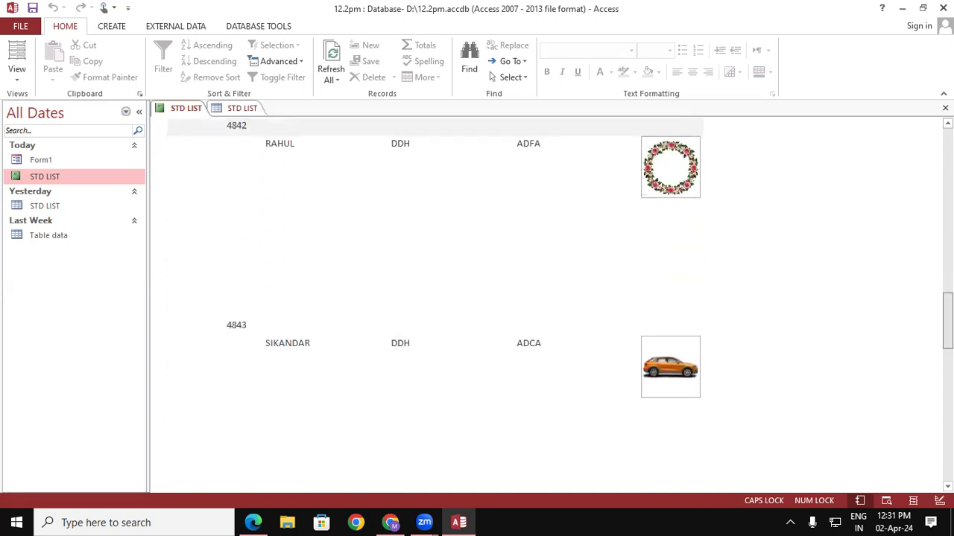
scroll(552, 304, "down", 5)
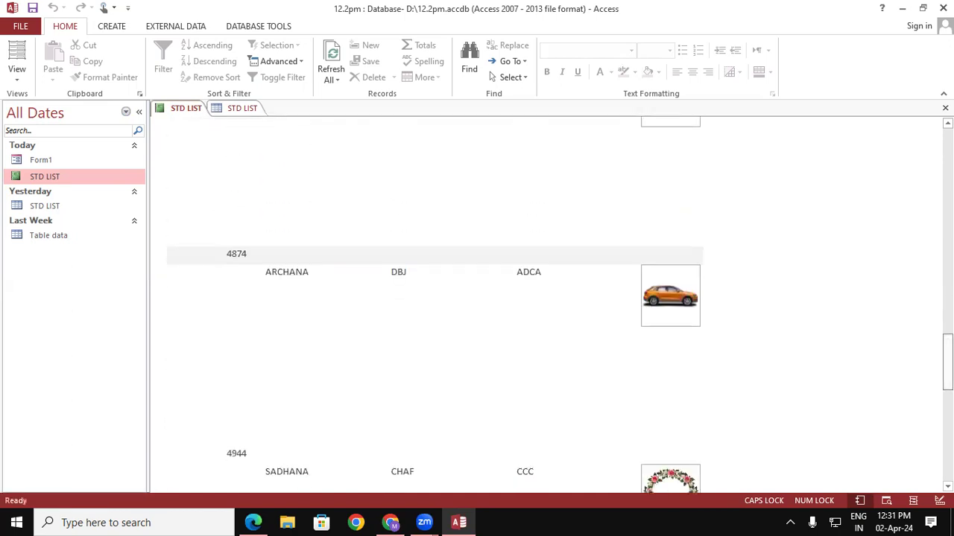
scroll(551, 304, "down", 6)
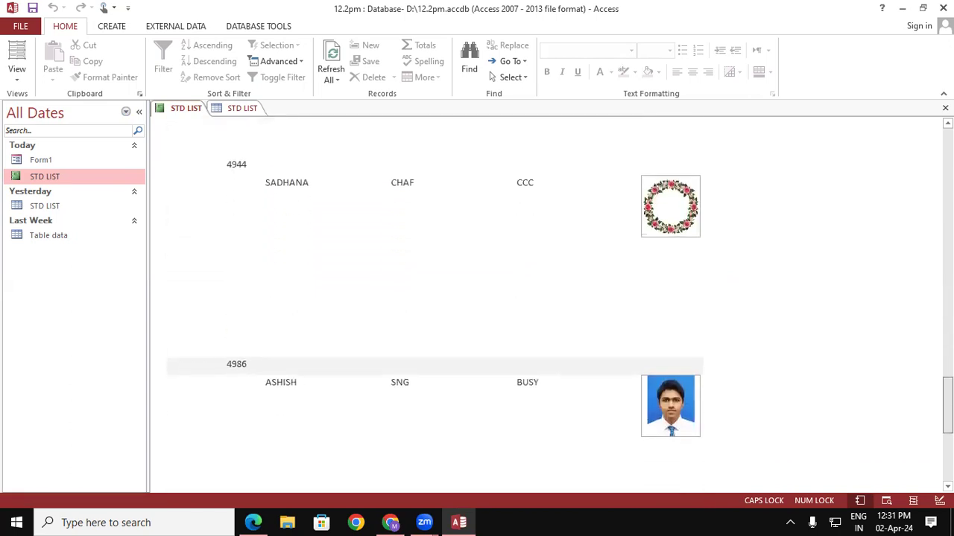
scroll(551, 304, "down", 3)
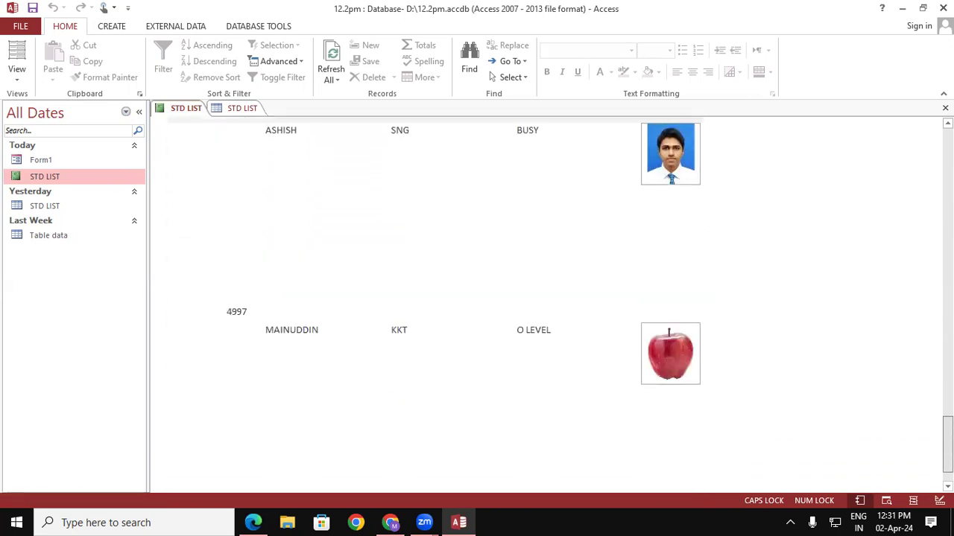
scroll(551, 304, "up", 20)
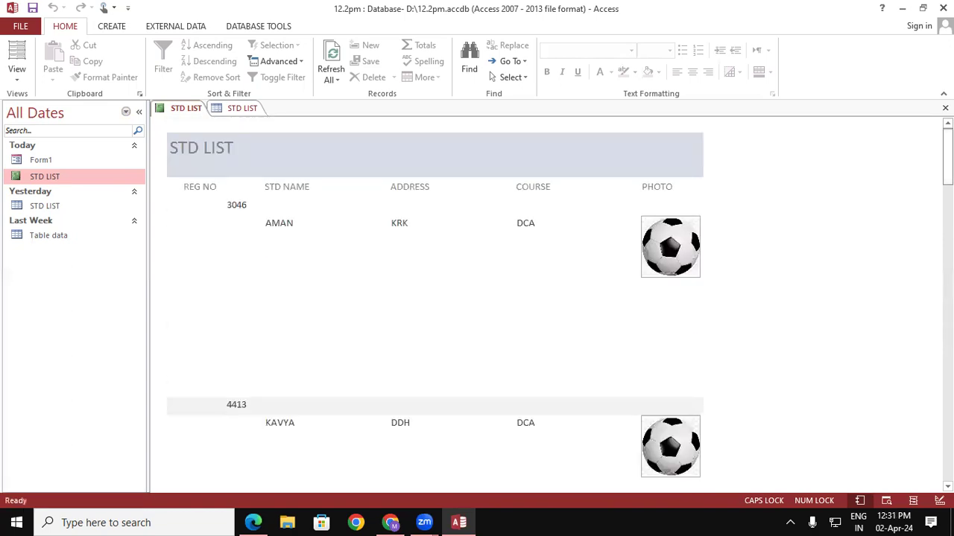
scroll(551, 304, "down", 20)
scroll(435, 302, "up", 20)
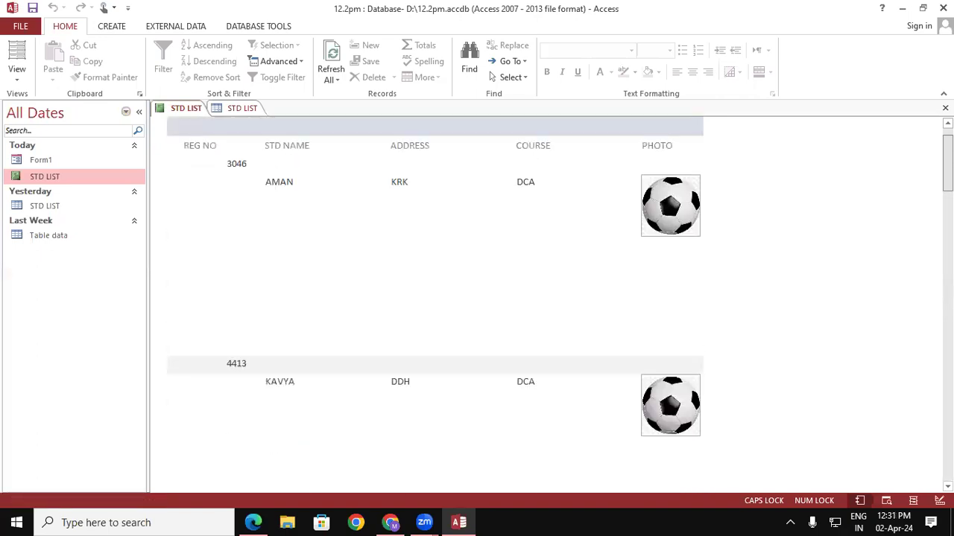
In Design View, move the REG NO field from the REG NO Header into the Detail section beside STD NAME, and show the result in Report View.
left_click(18, 79)
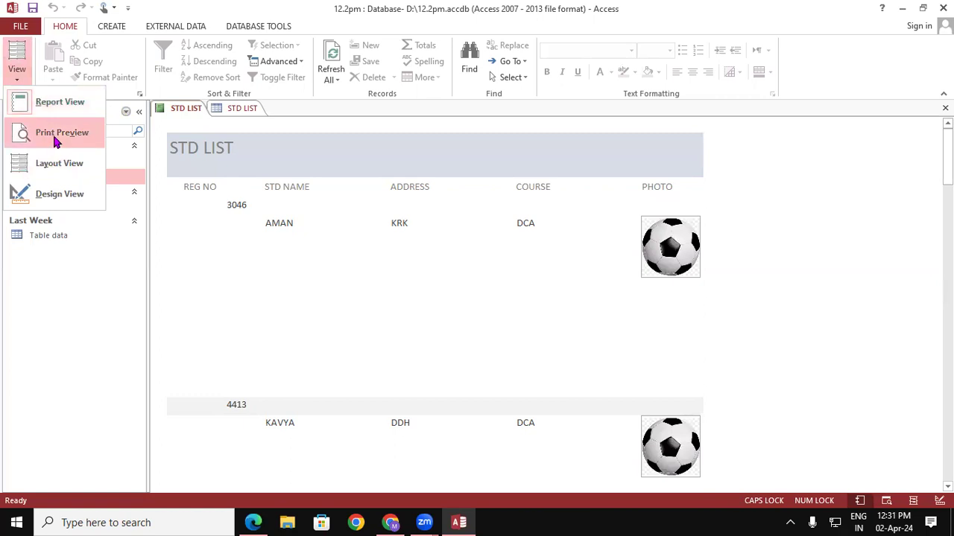
left_click(60, 195)
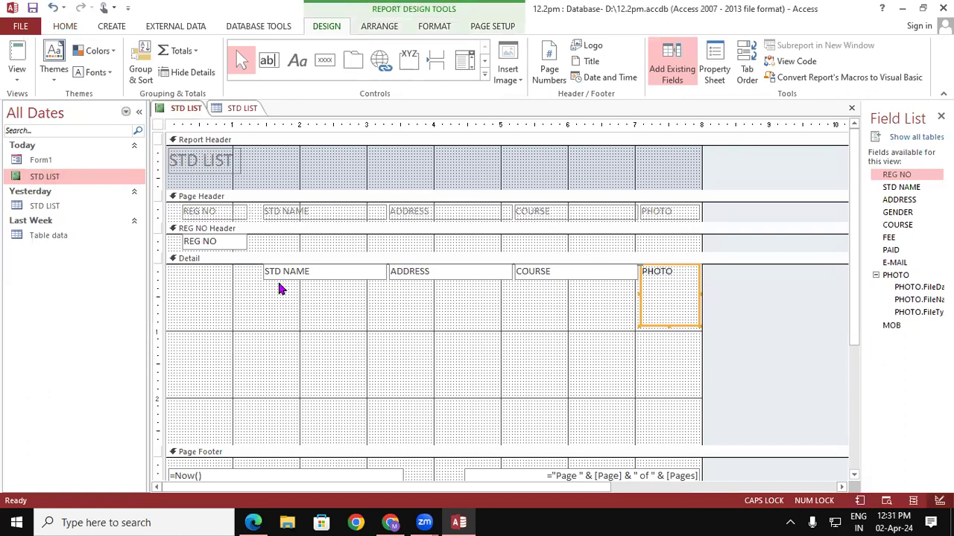
left_click(231, 239)
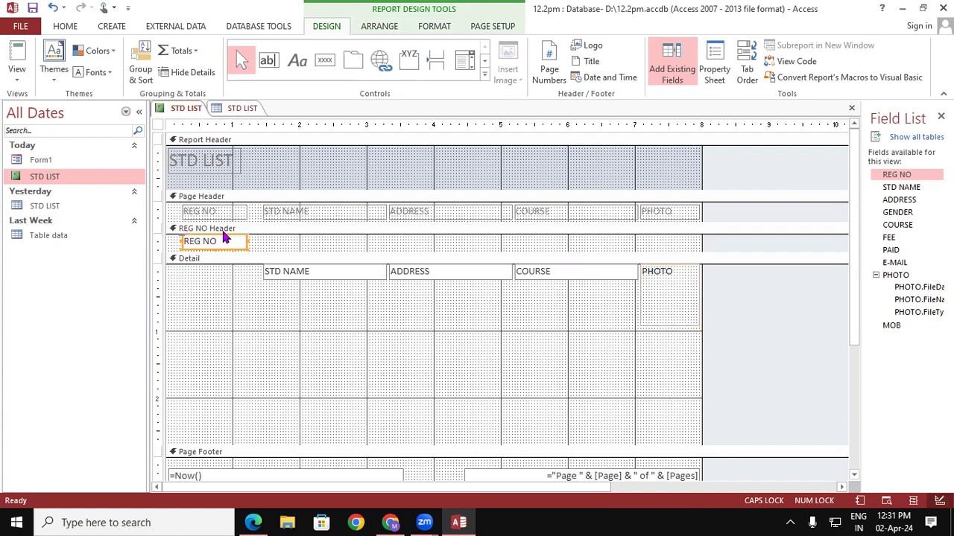
left_click_drag(231, 240, 231, 265)
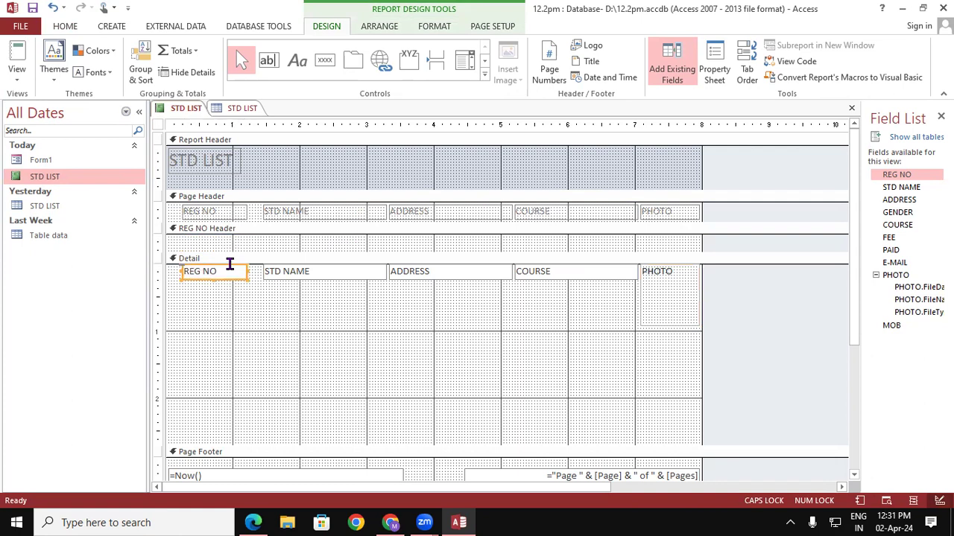
left_click(333, 313)
left_click(16, 75)
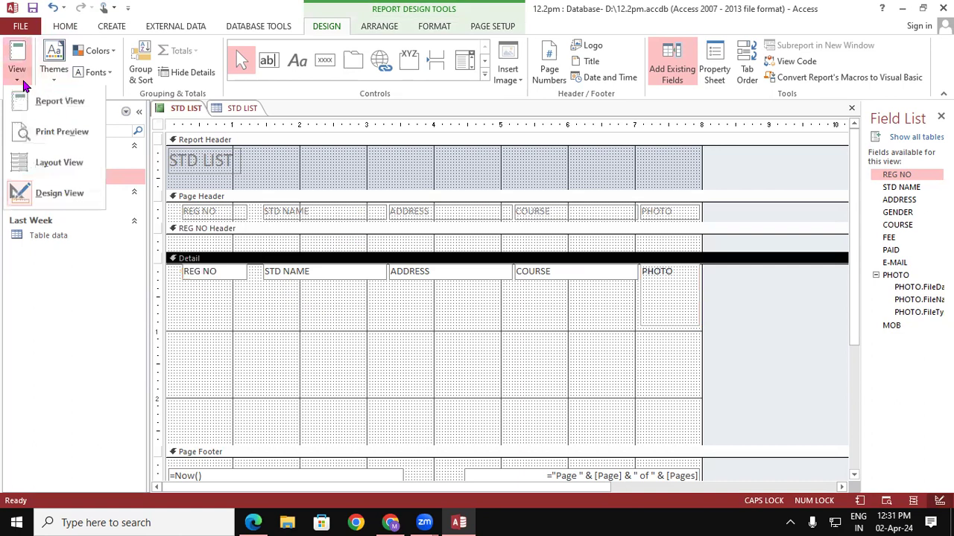
left_click(52, 103)
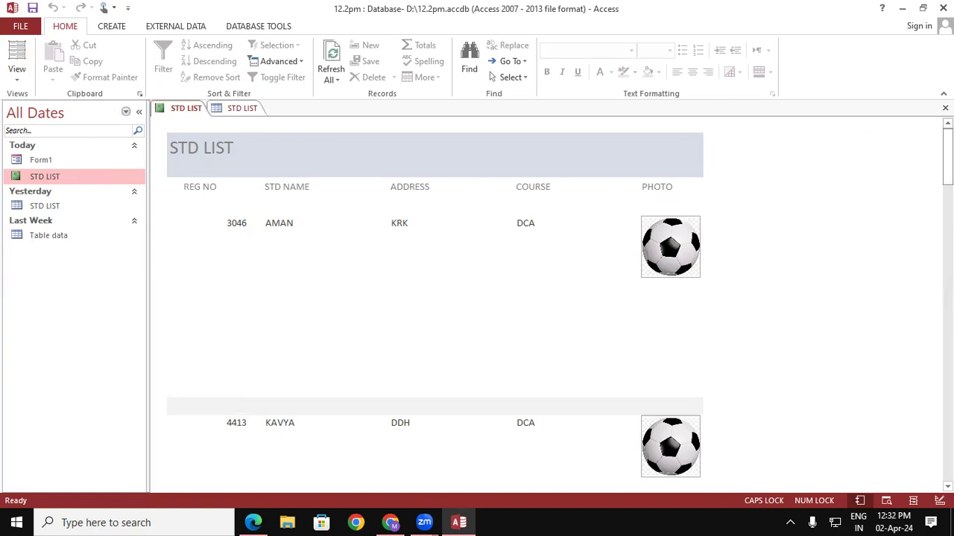
Switch to the MS Access.pdf notes in Edge and read the report creation procedure on page 4.
left_click(117, 29)
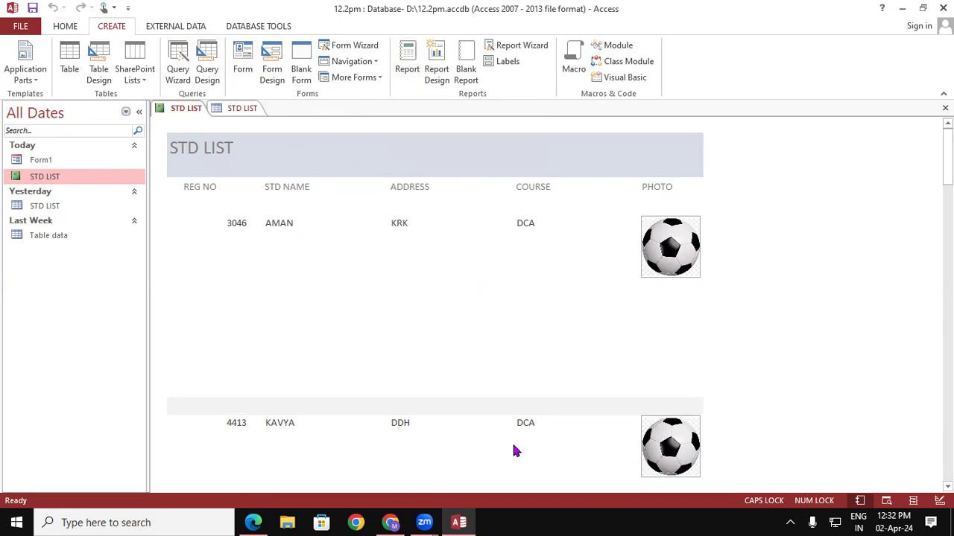
left_click(253, 522)
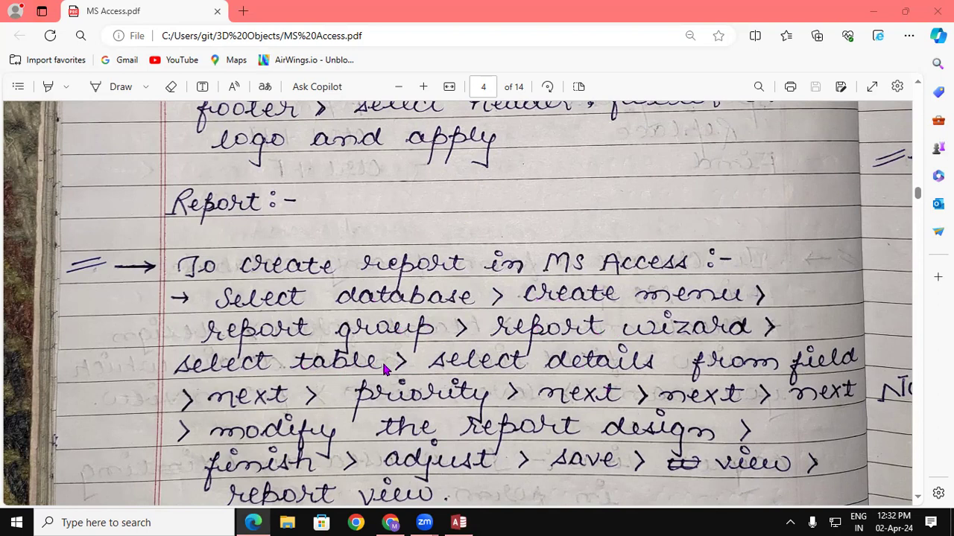
left_click(918, 497)
left_click(919, 500)
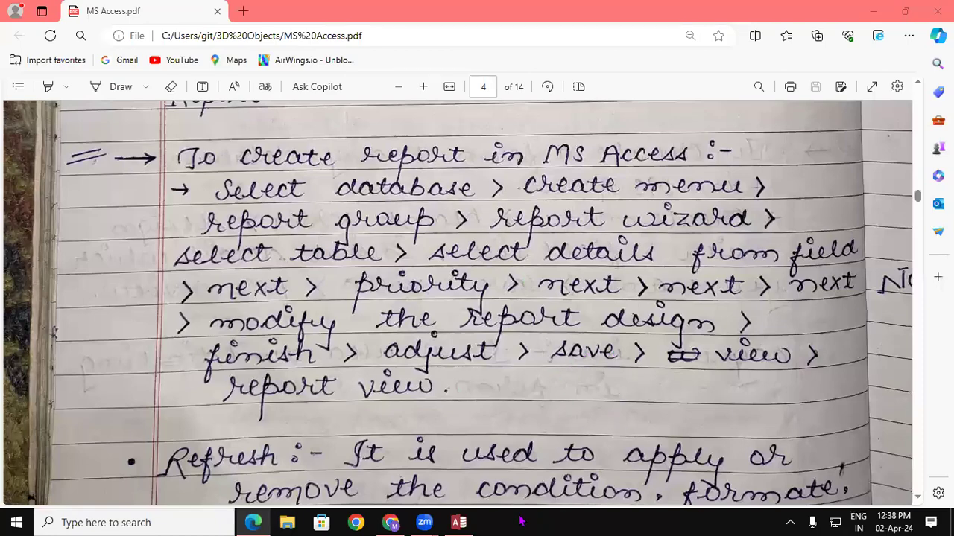
Return to Access and close it, saving the design changes to the STD LIST report.
left_click(458, 522)
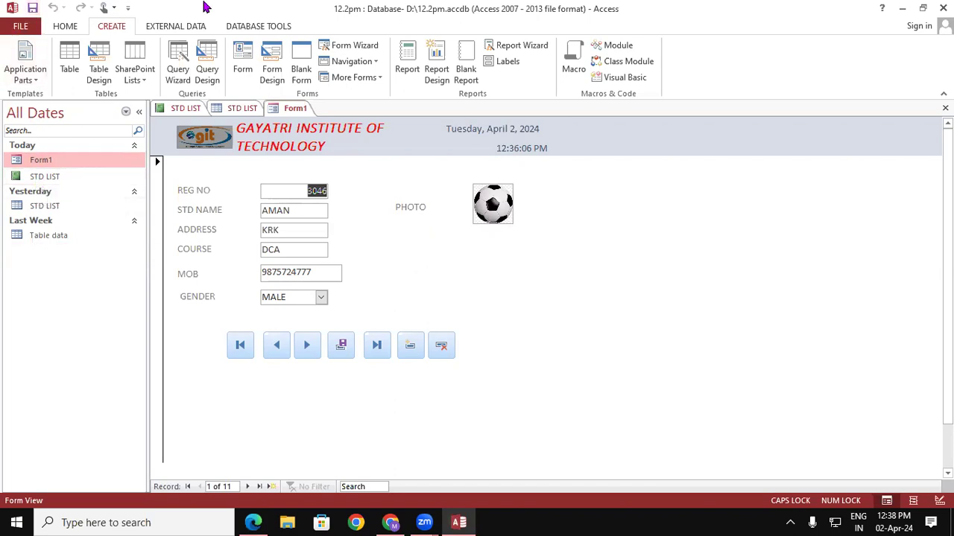
left_click(943, 8)
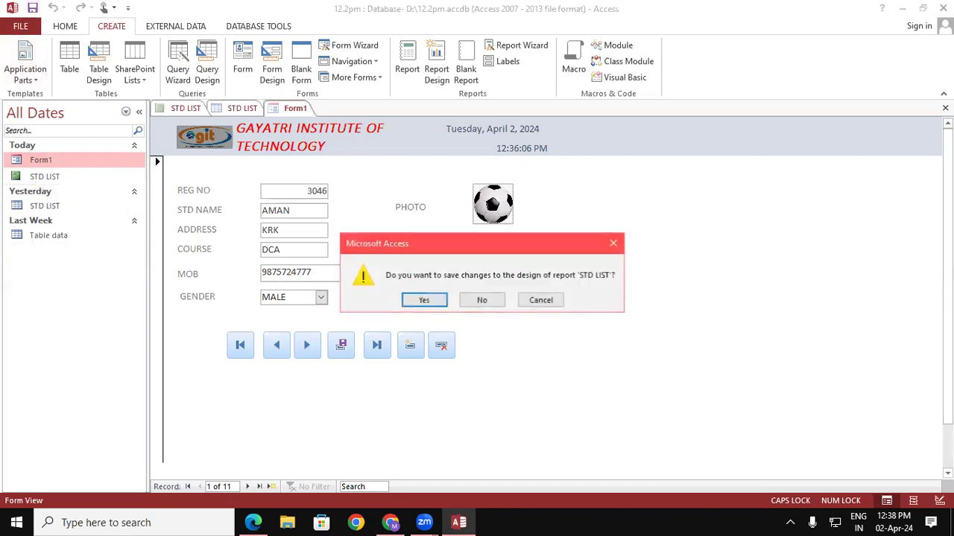
left_click(418, 299)
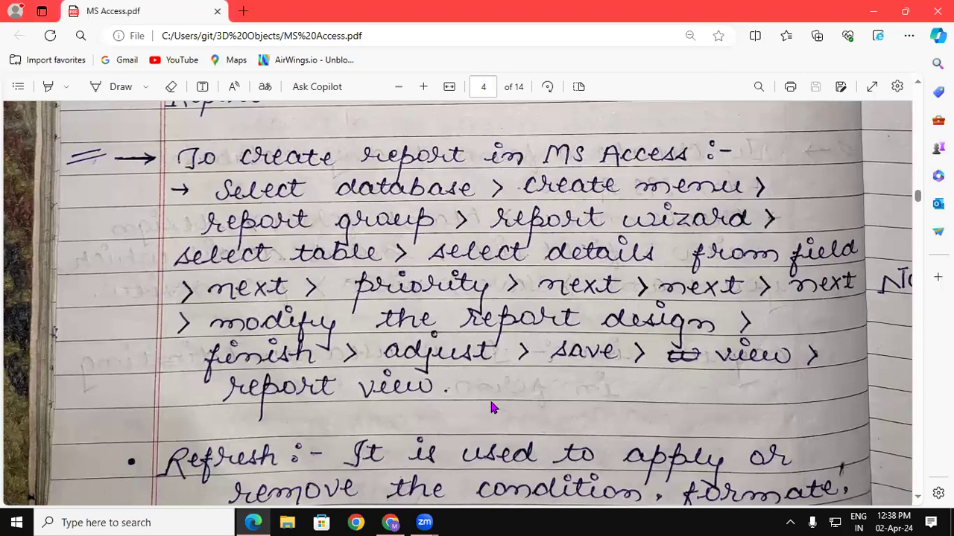
Relaunch Access with the msaccess command, and select the STD LIST report in the recent 12.2pm database.
key("super+r")
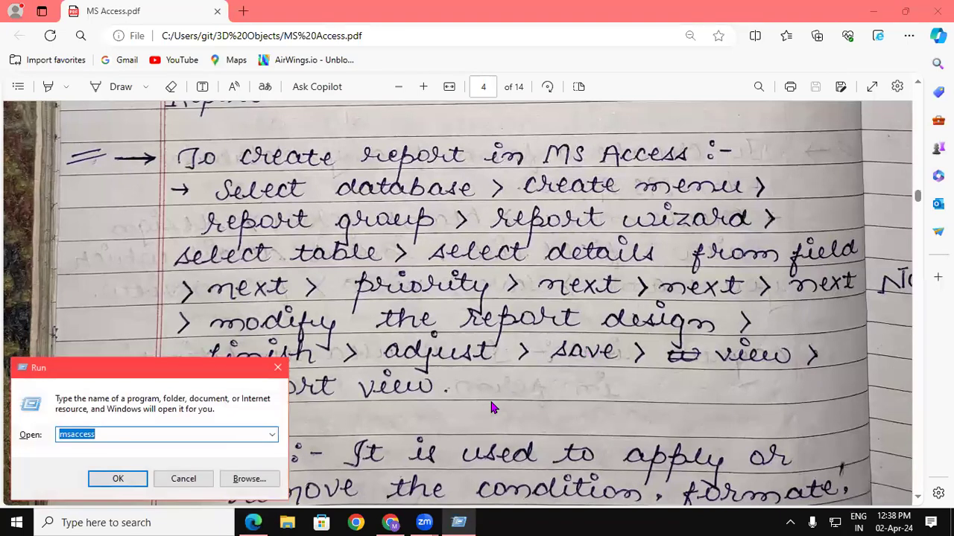
key("Return")
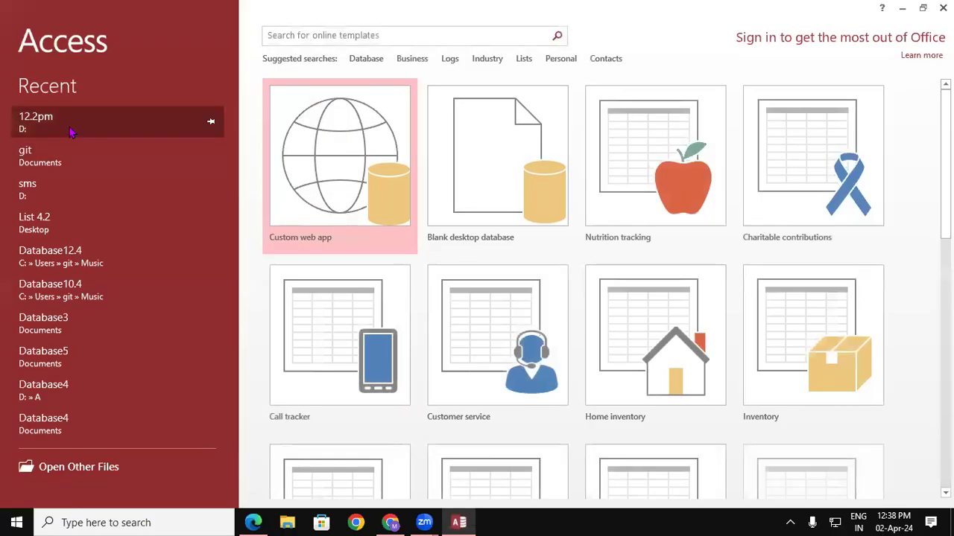
left_click(67, 123)
left_click(70, 125)
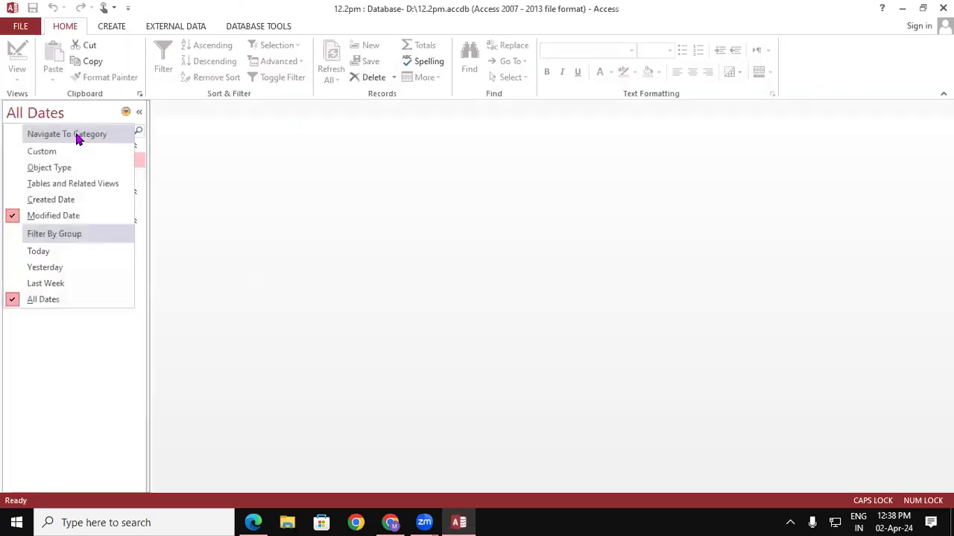
left_click(302, 243)
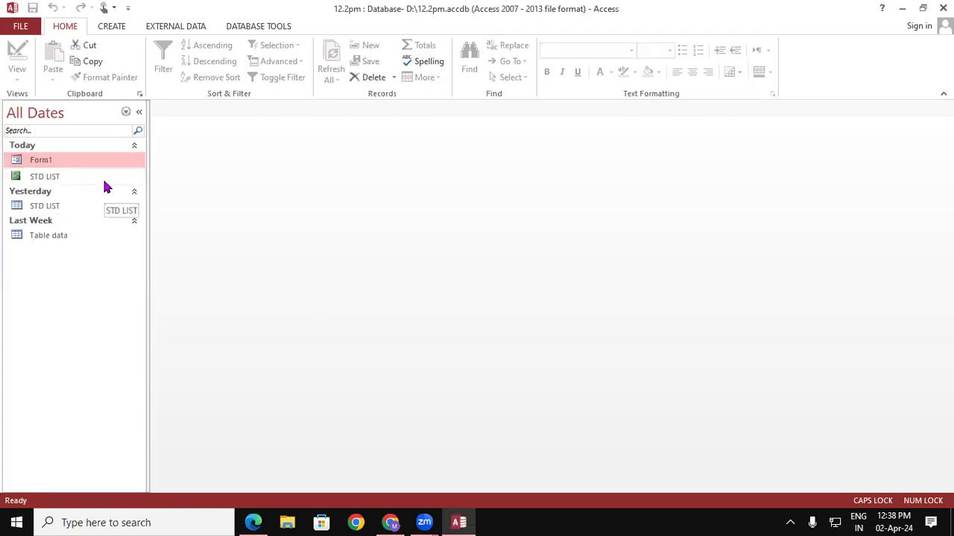
left_click(65, 179)
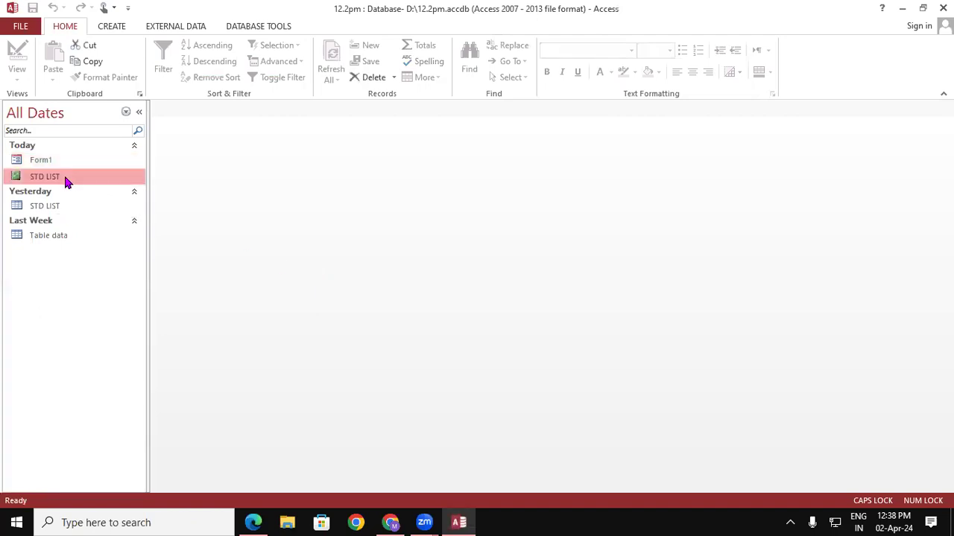
Open the STD LIST report and review the student records and photos throughout it.
double_click(64, 181)
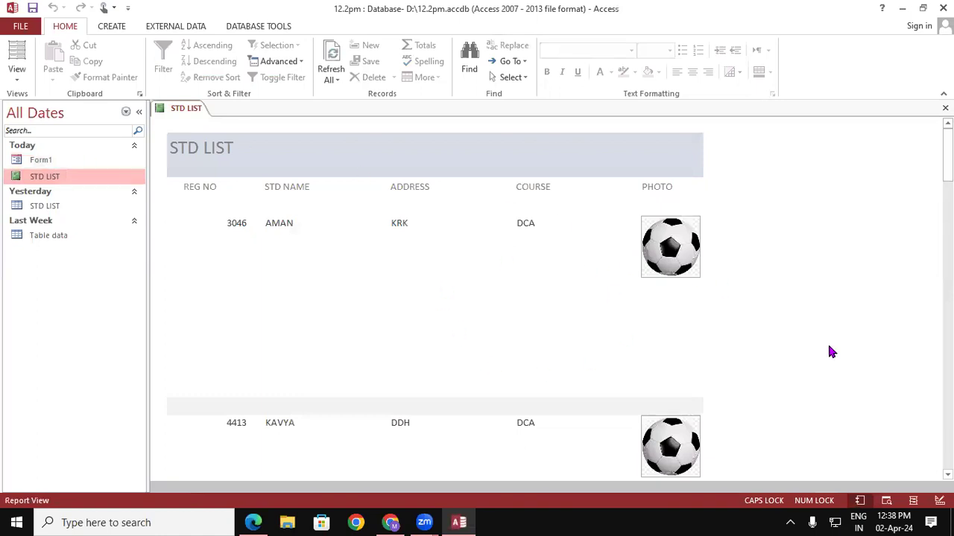
scroll(924, 245, "down", 10)
scroll(925, 244, "down", 10)
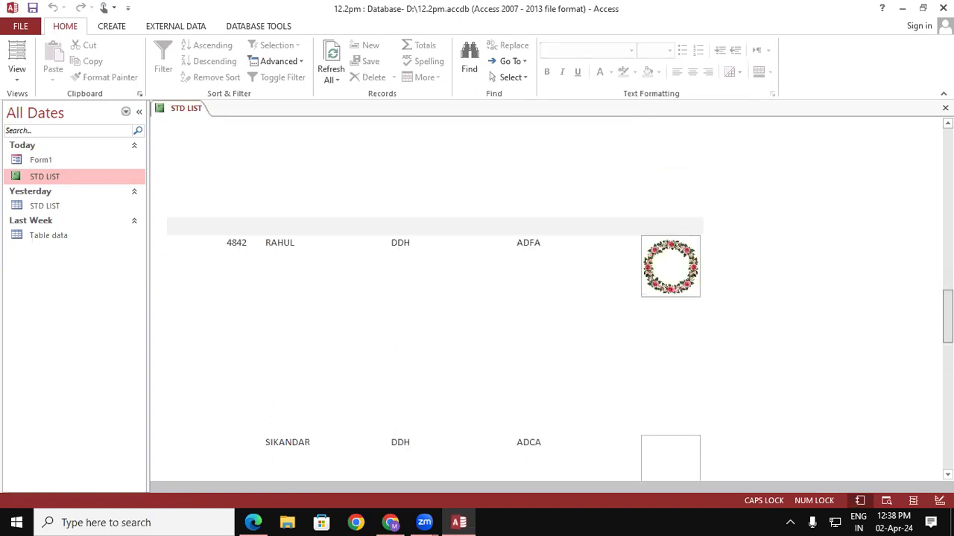
scroll(924, 223, "up", 20)
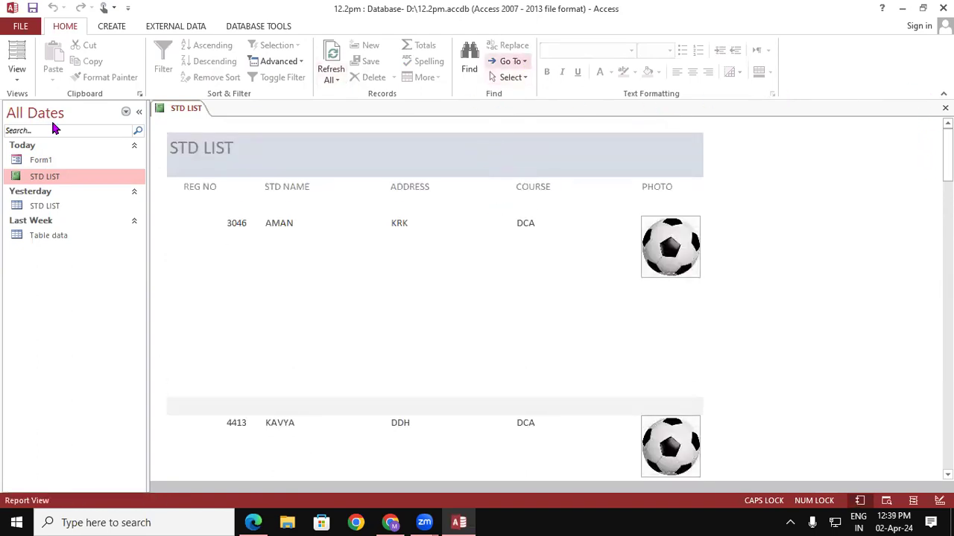
Open Form1, browse to the next record and back, and switch the form to Design View.
double_click(59, 160)
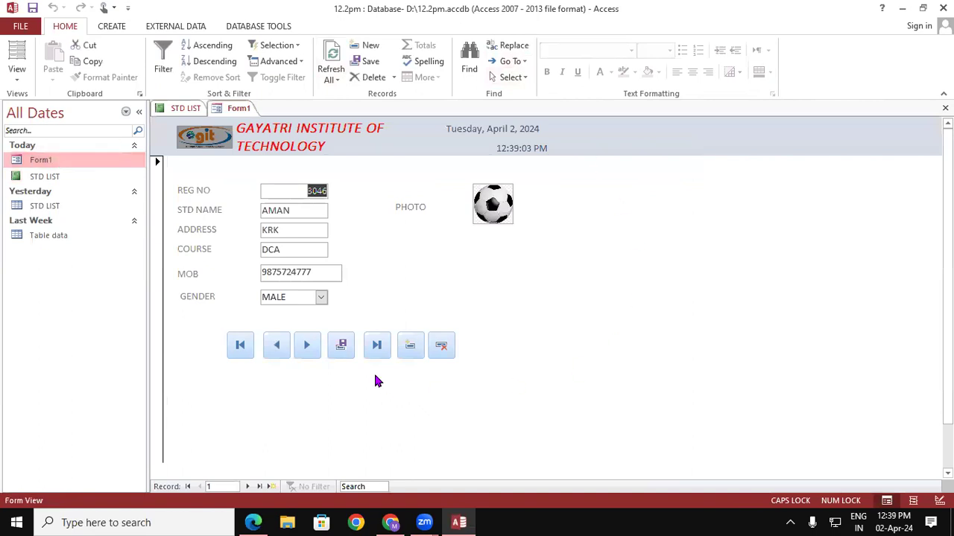
left_click(308, 348)
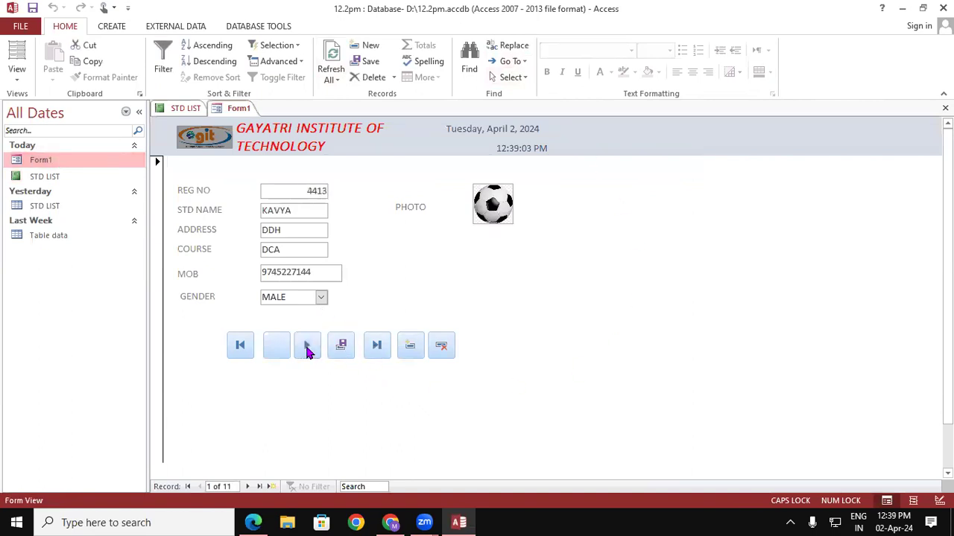
left_click(276, 348)
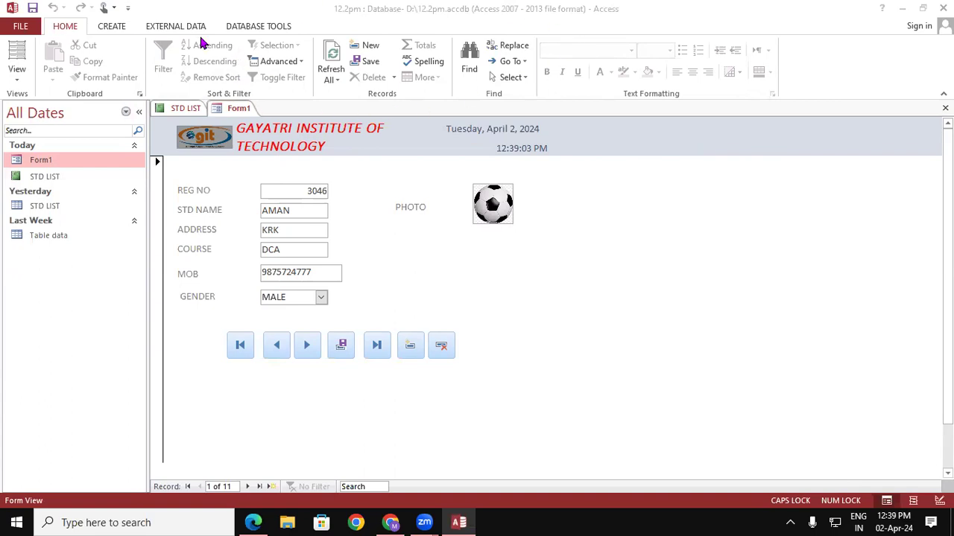
left_click(18, 86)
left_click(71, 159)
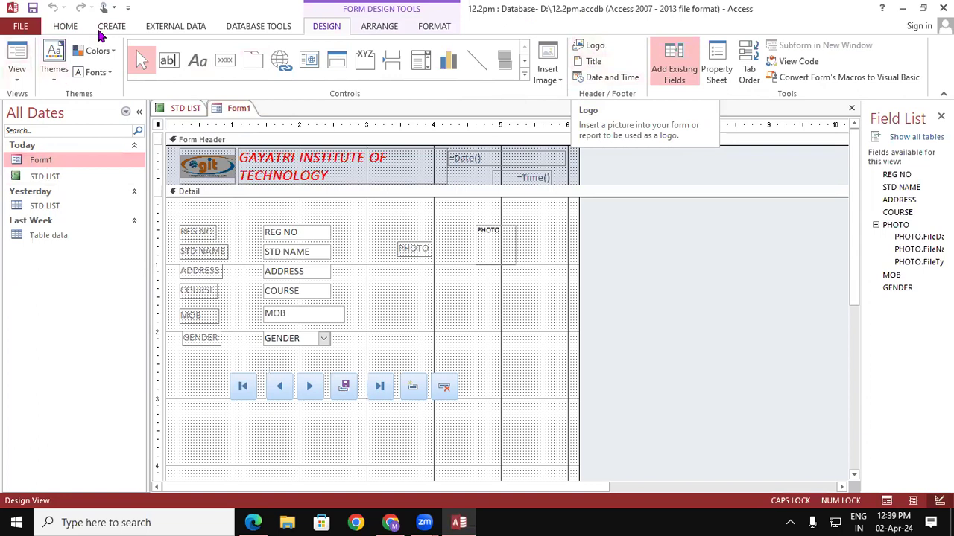
Start the Report Wizard with the STD LIST table as the source.
left_click(111, 26)
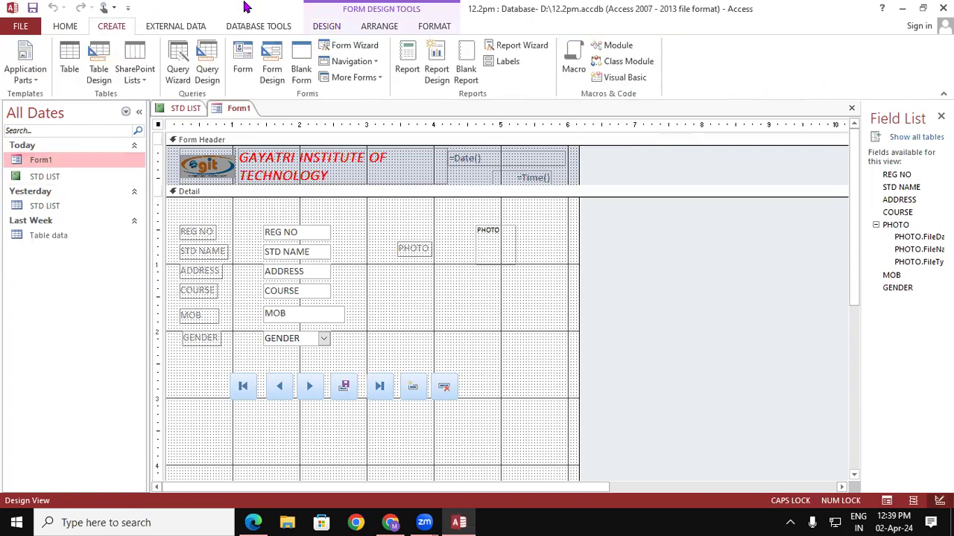
left_click(495, 46)
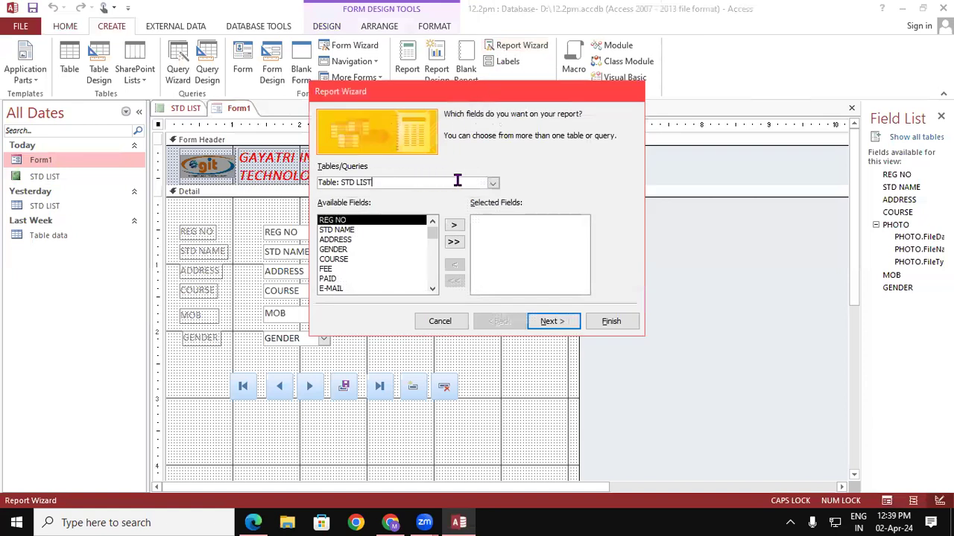
left_click(492, 184)
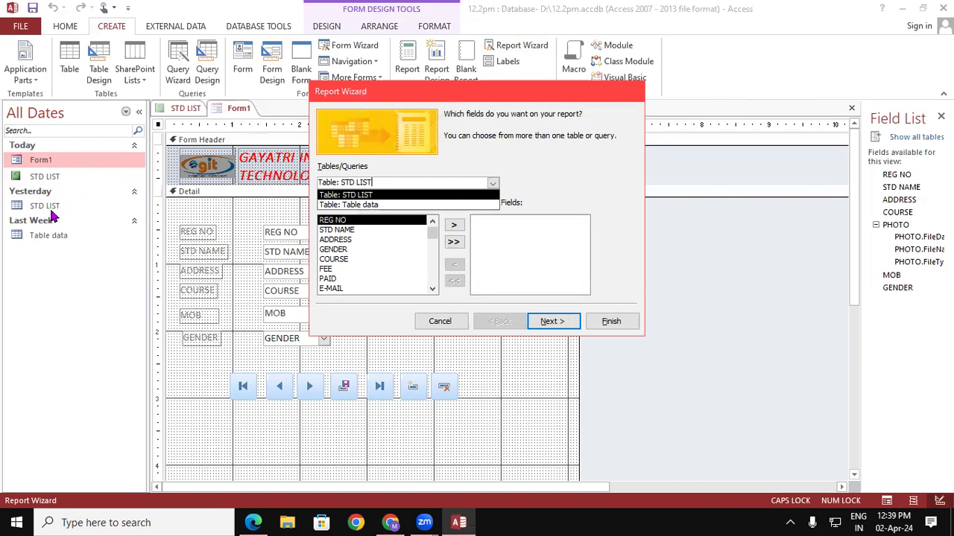
left_click(362, 195)
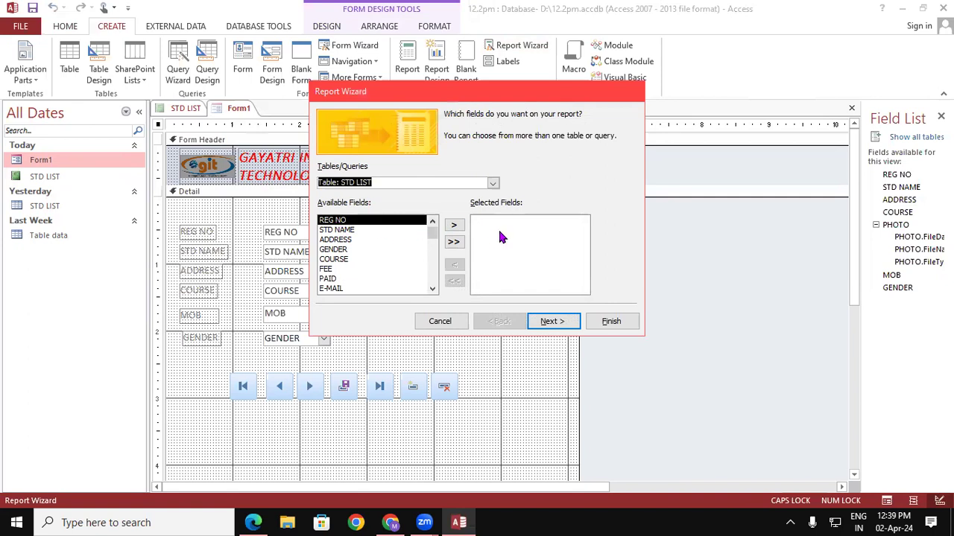
Add the REG NO, STD NAME, ADDRESS, COURSE and PHOTO fields to the report.
left_click(453, 225)
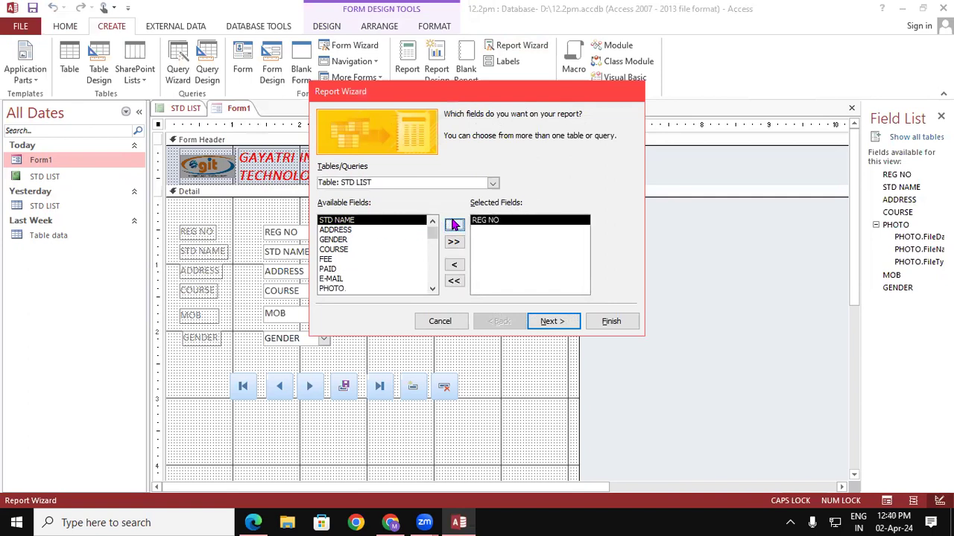
left_click(453, 225)
left_click(453, 225)
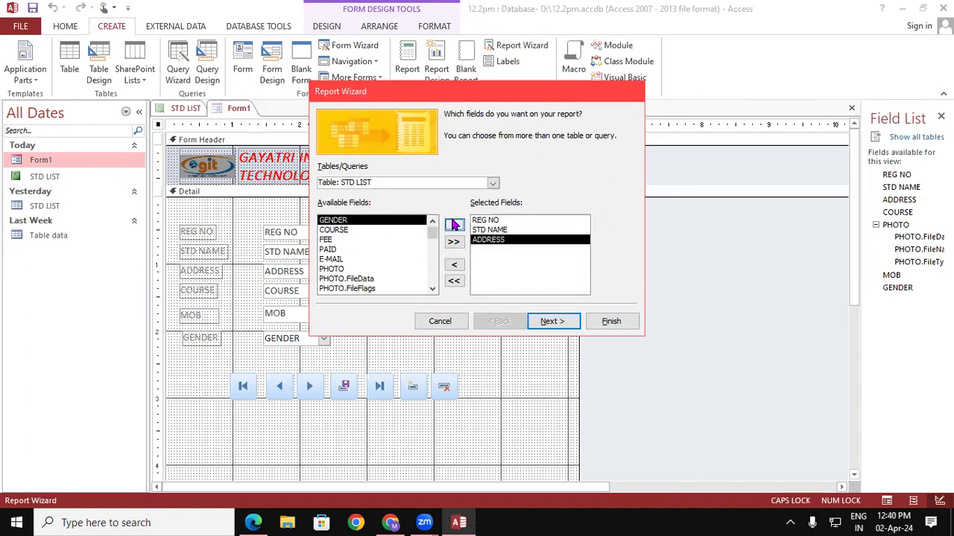
left_click(342, 230)
left_click(453, 225)
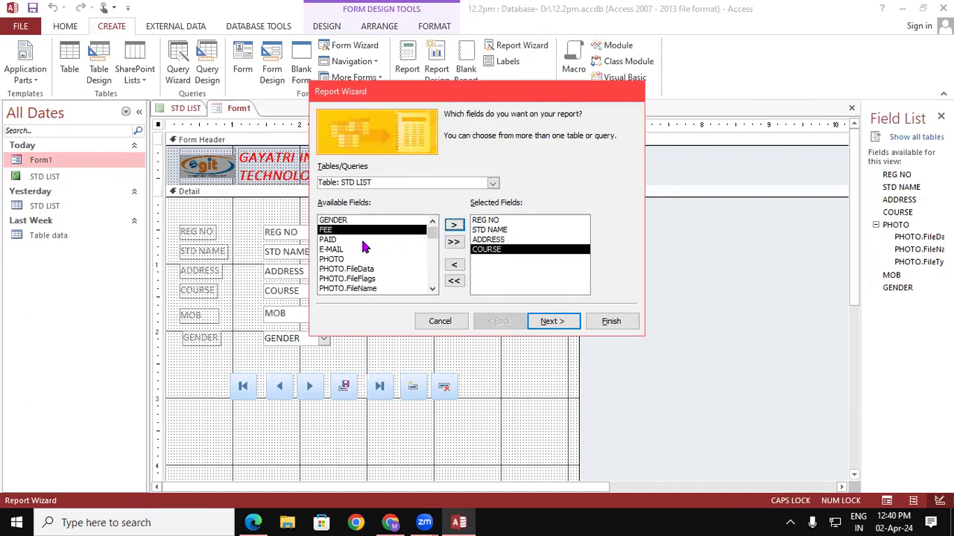
left_click(341, 260)
left_click(453, 225)
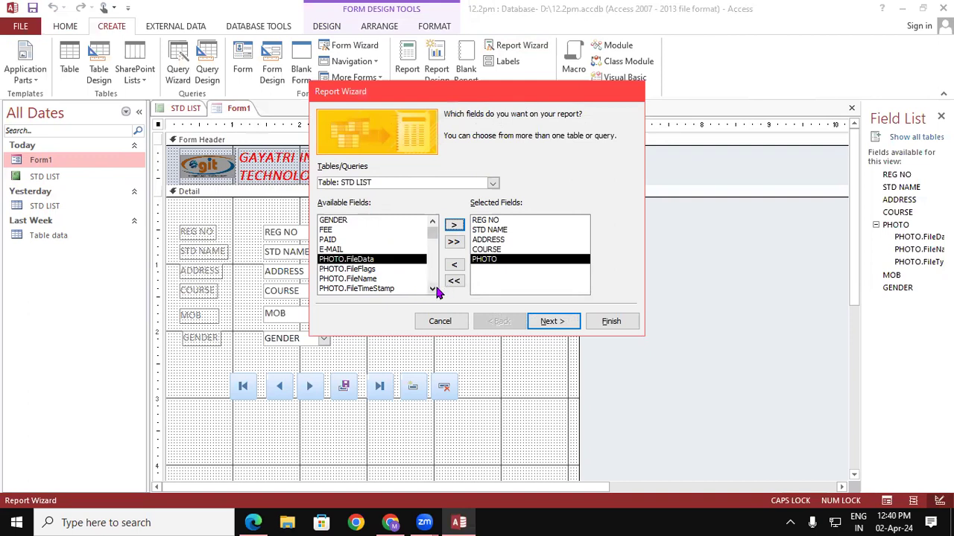
Add the MOB field to the report and proceed to the grouping levels.
left_click(432, 289)
left_click(432, 289)
left_click(432, 289)
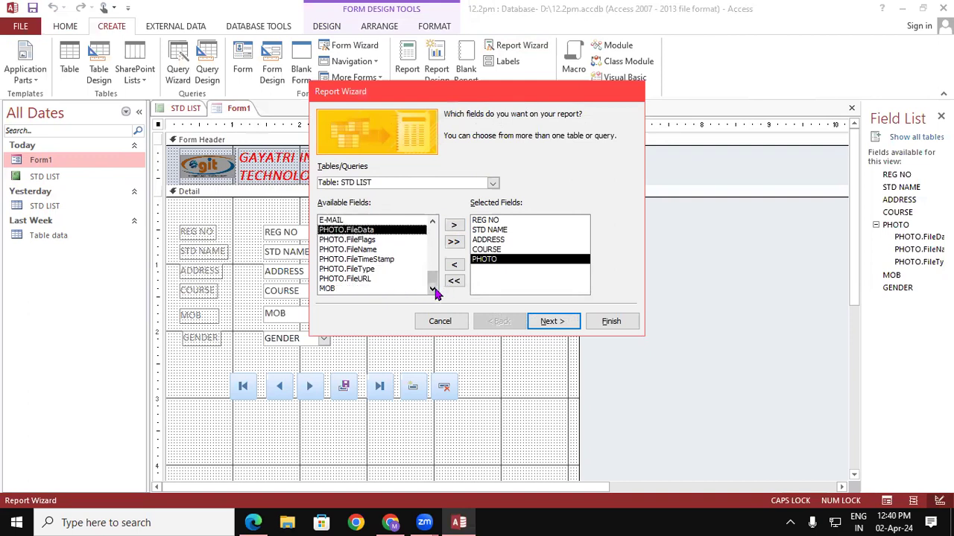
left_click(330, 289)
left_click(453, 225)
left_click(553, 321)
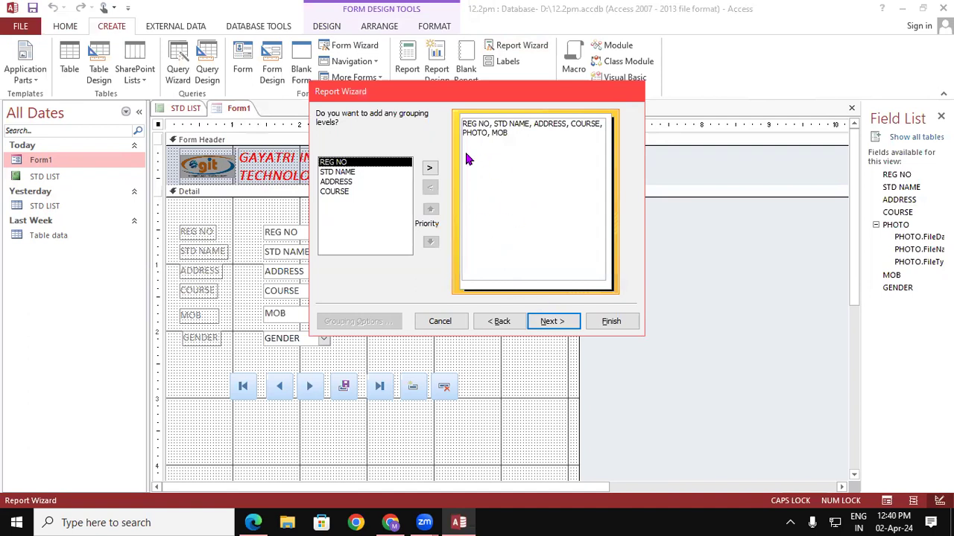
Group the report by REG NO and finish the wizard with the remaining default options.
left_click(429, 168)
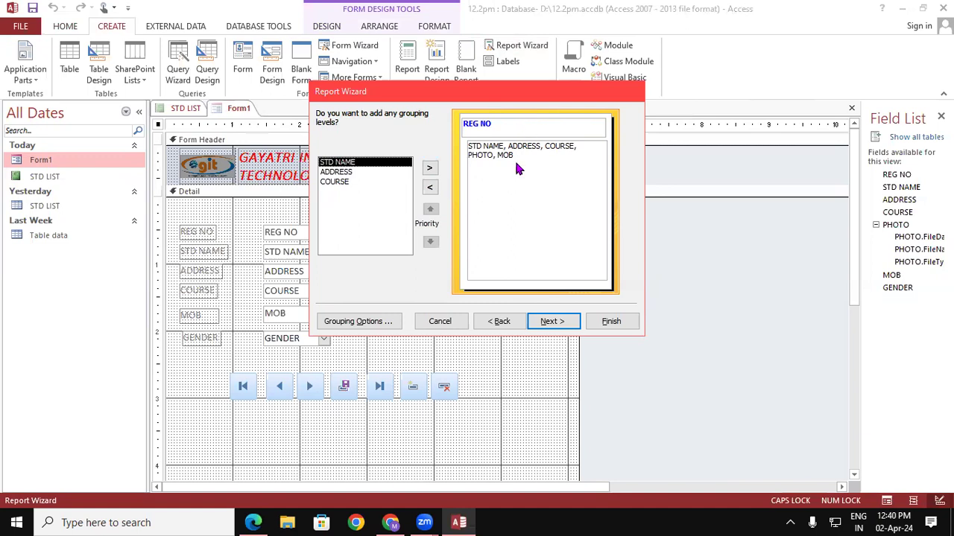
left_click(544, 324)
left_click(609, 322)
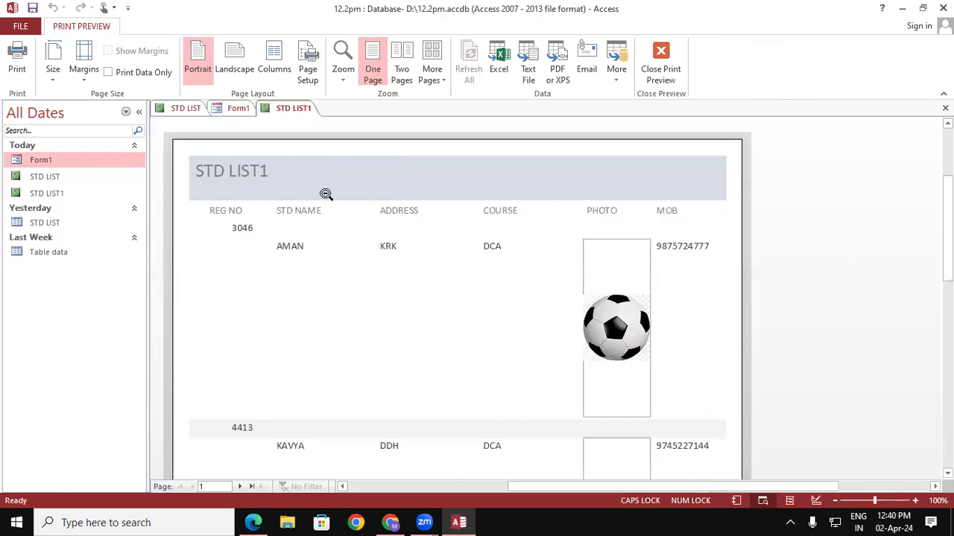
Close Access and look through the Refresh and Query notes on pages 4 and 5 of MS Access.pdf.
left_click(943, 7)
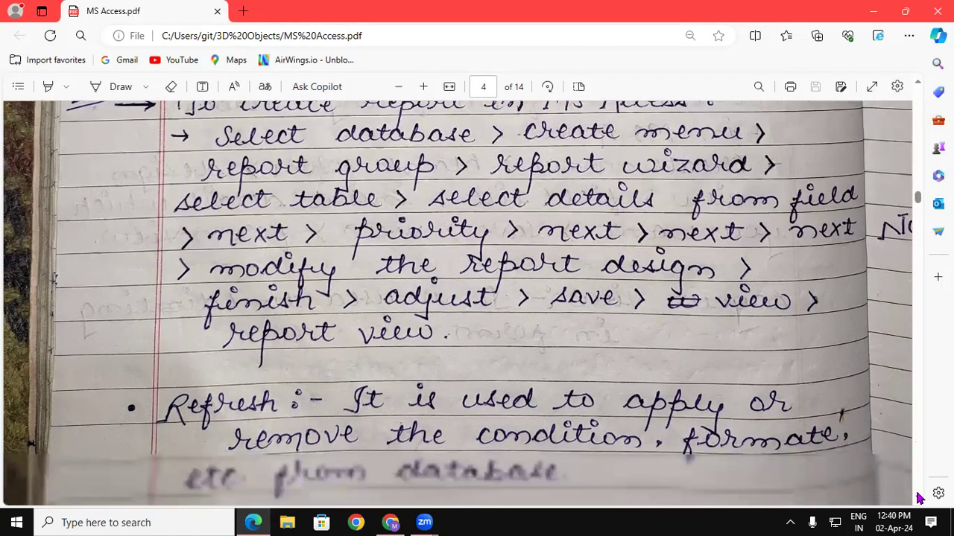
scroll(919, 496, "down", 10)
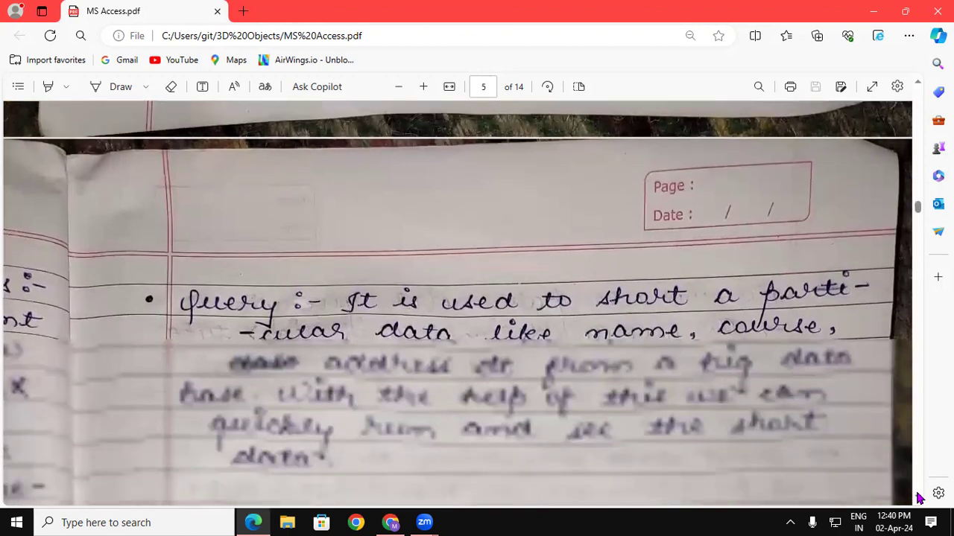
left_click(917, 83)
scroll(917, 84, "up", 3)
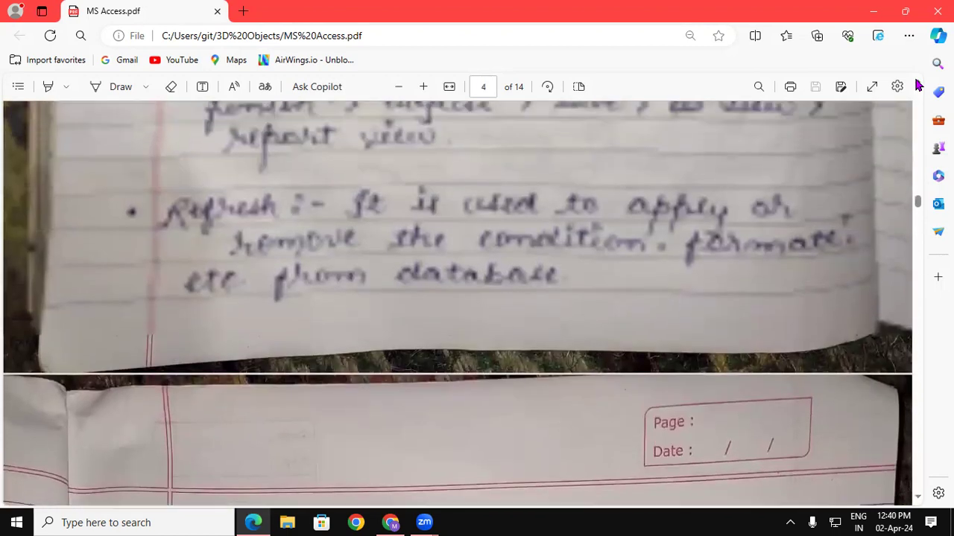